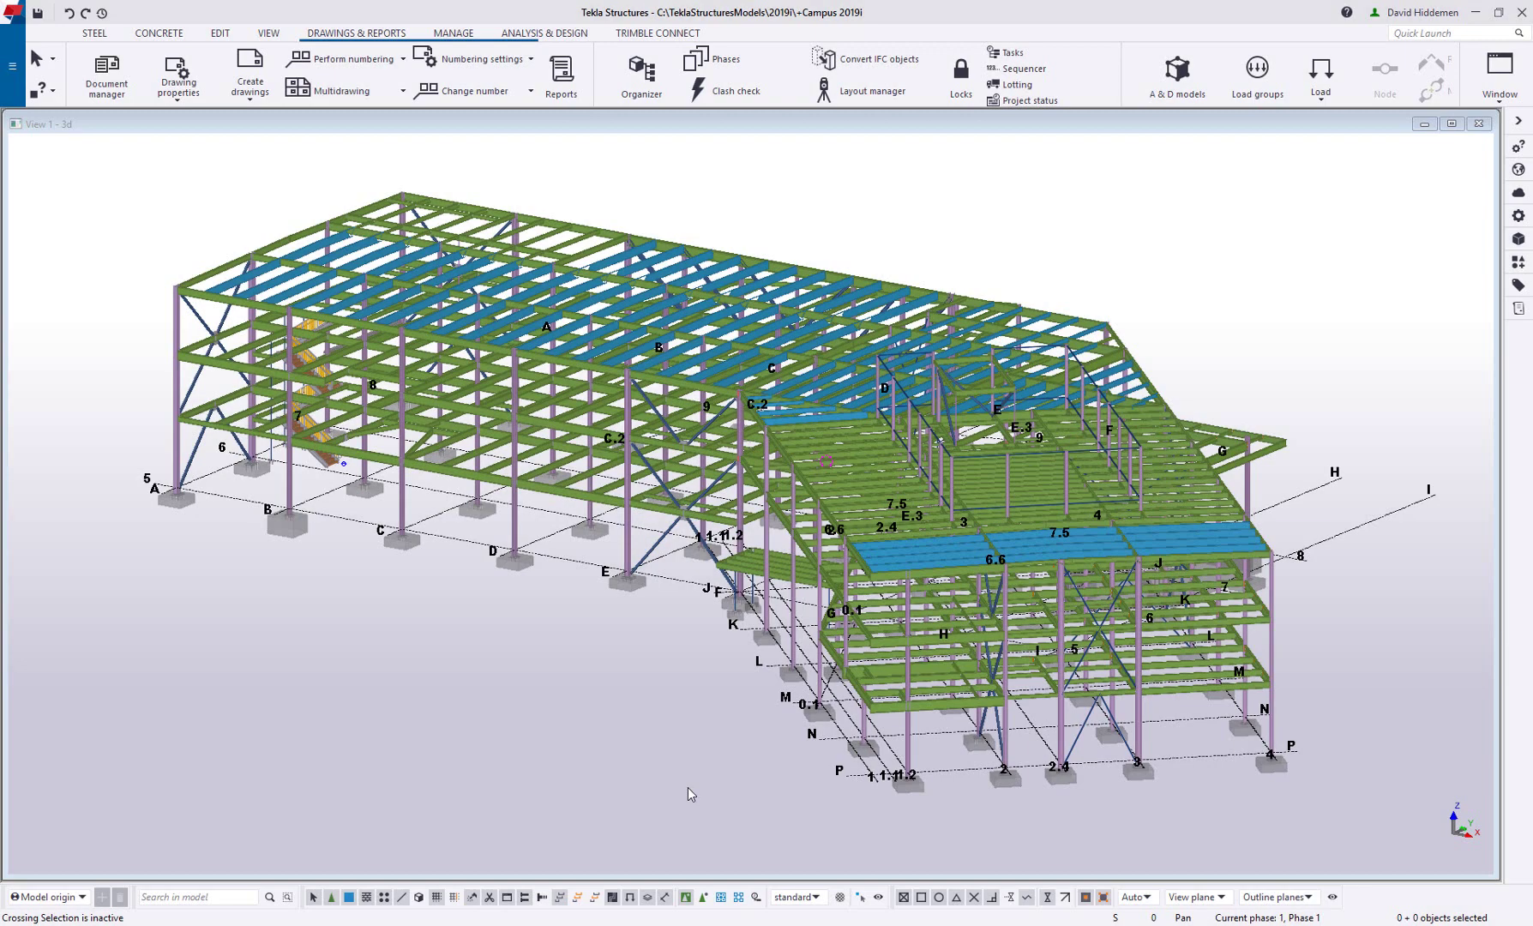
- Add a clip plane along the framing in front of the lowest stair flight and shift it to expose the flight
{"action": "scroll", "coordinate": [477, 640], "scroll_direction": "up", "scroll_amount": 10}
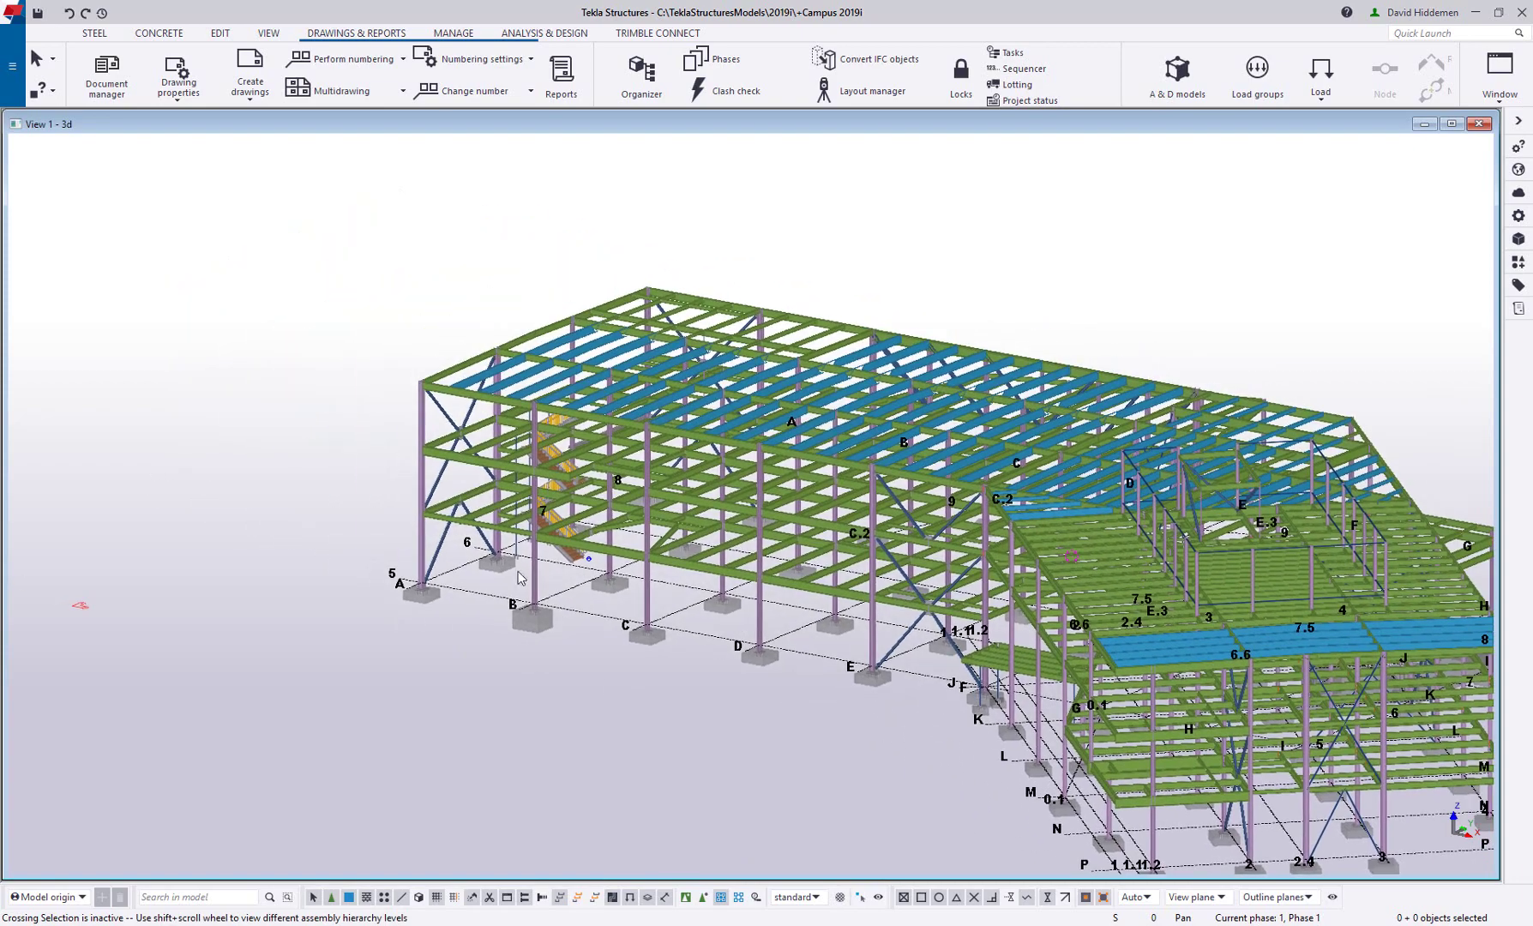
{"action": "scroll", "coordinate": [551, 533], "scroll_direction": "up", "scroll_amount": 5}
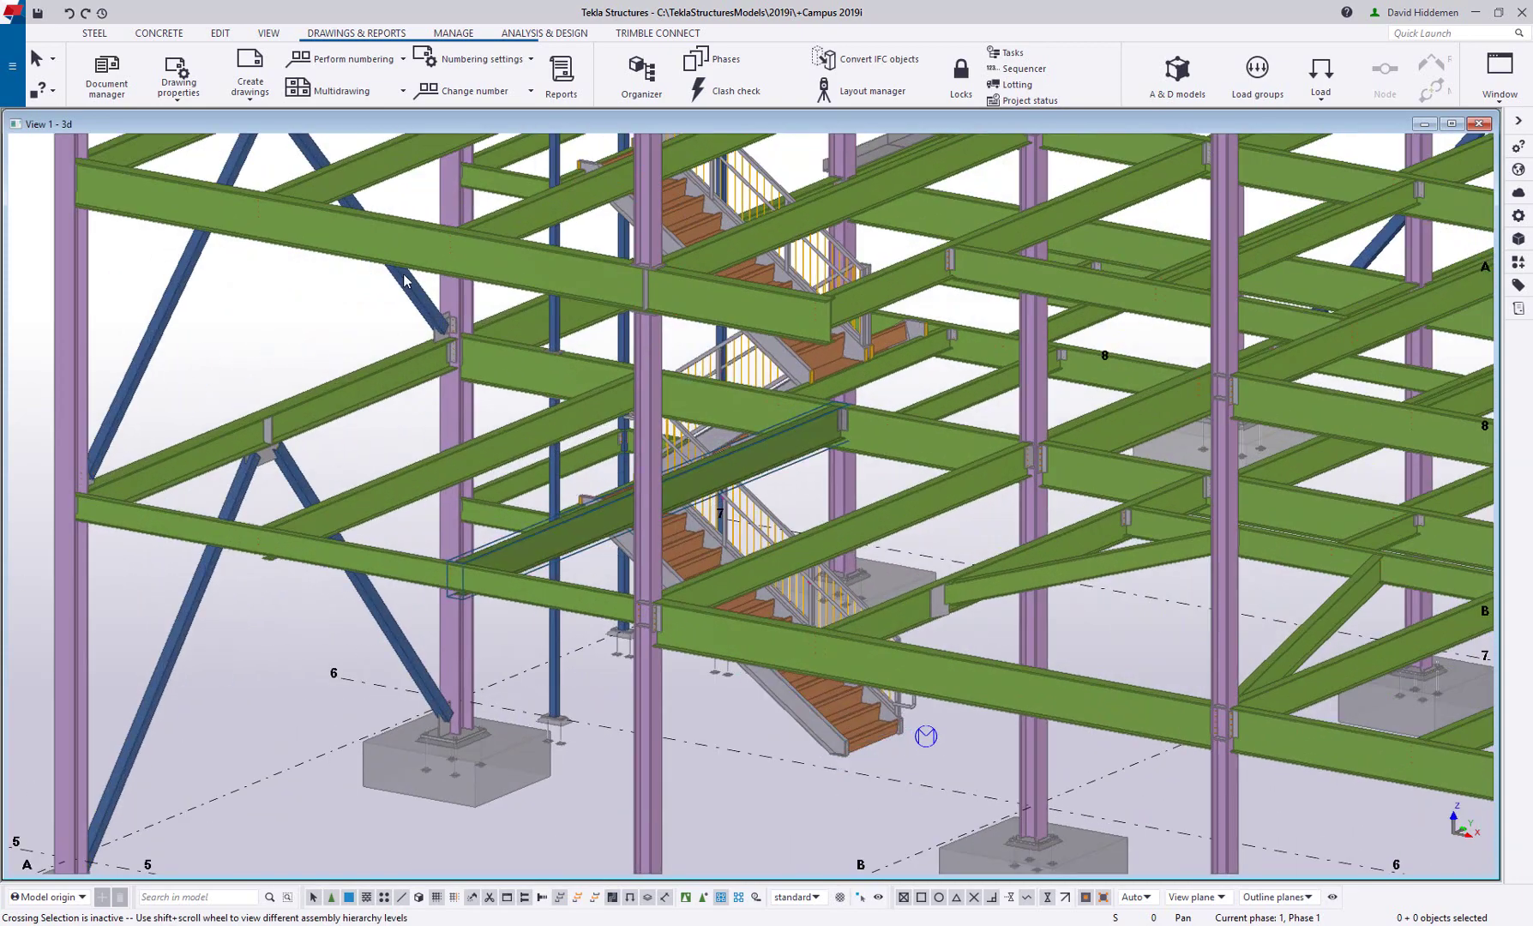
{"action": "left_click", "coordinate": [269, 32]}
{"action": "left_click", "coordinate": [233, 77]}
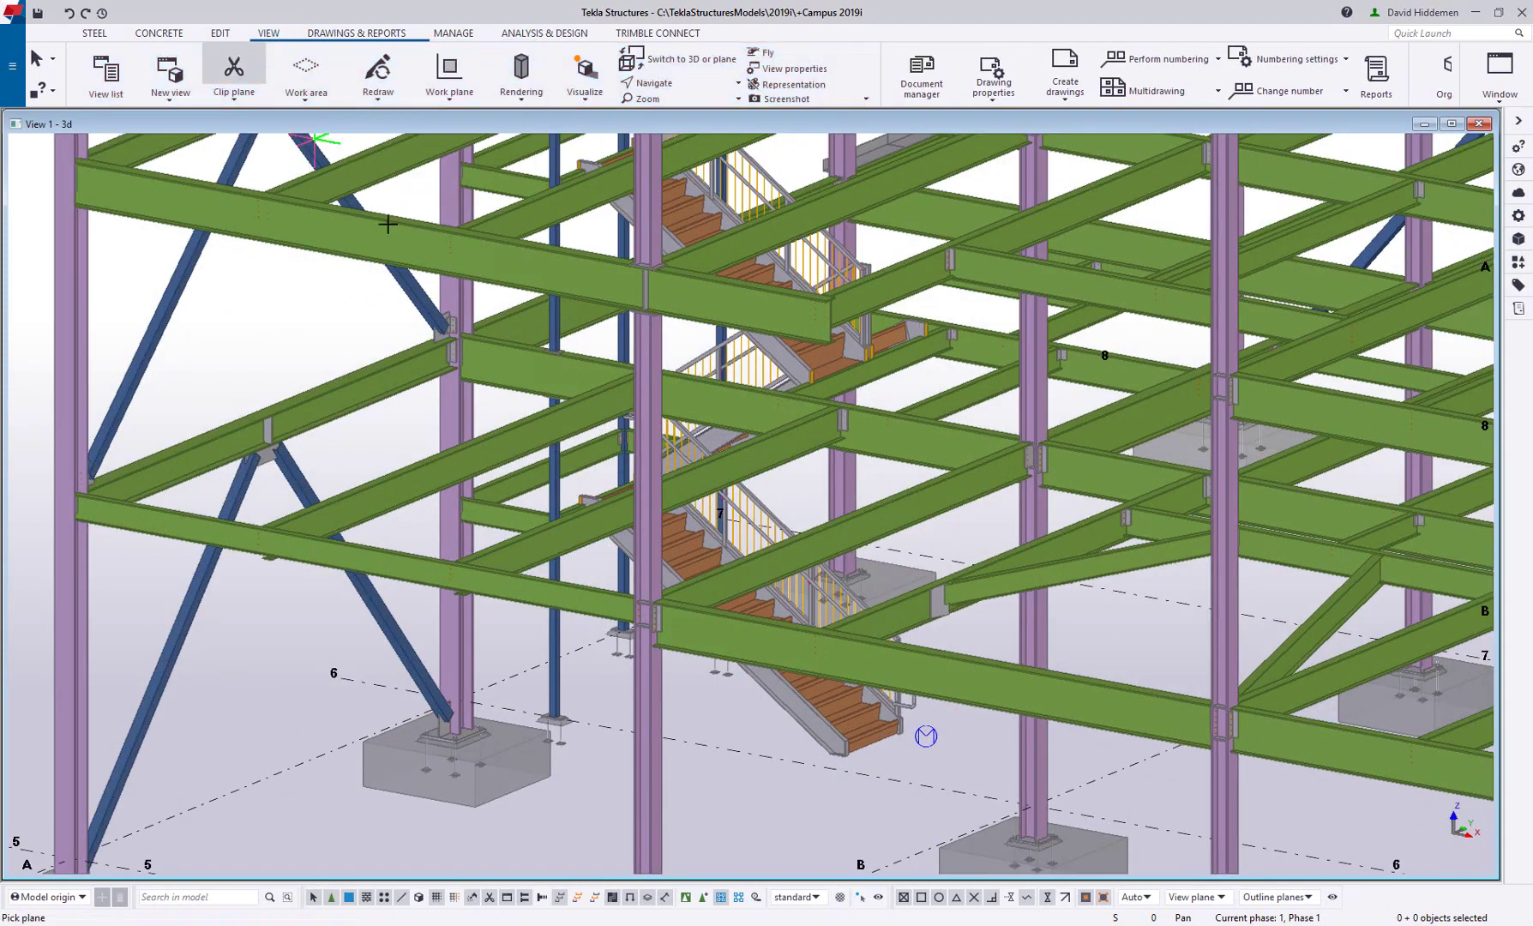
{"action": "left_click", "coordinate": [497, 520]}
{"action": "key", "text": "Escape"}
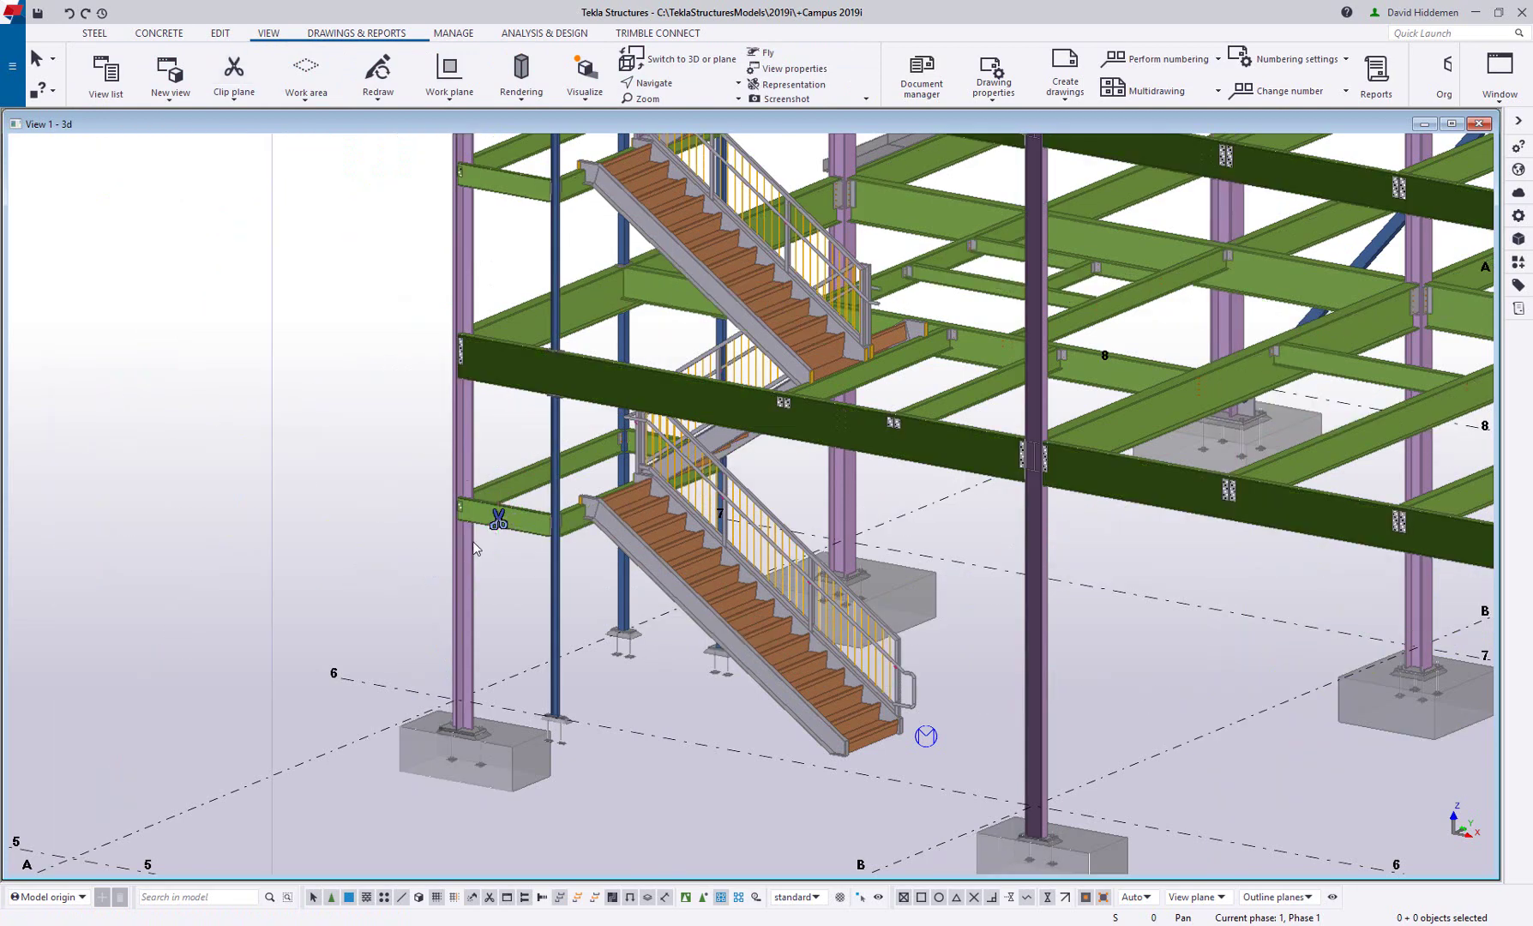
{"action": "left_click_drag", "start_coordinate": [500, 524], "coordinate": [469, 536]}
{"action": "scroll", "coordinate": [722, 674], "scroll_direction": "up", "scroll_amount": 3}
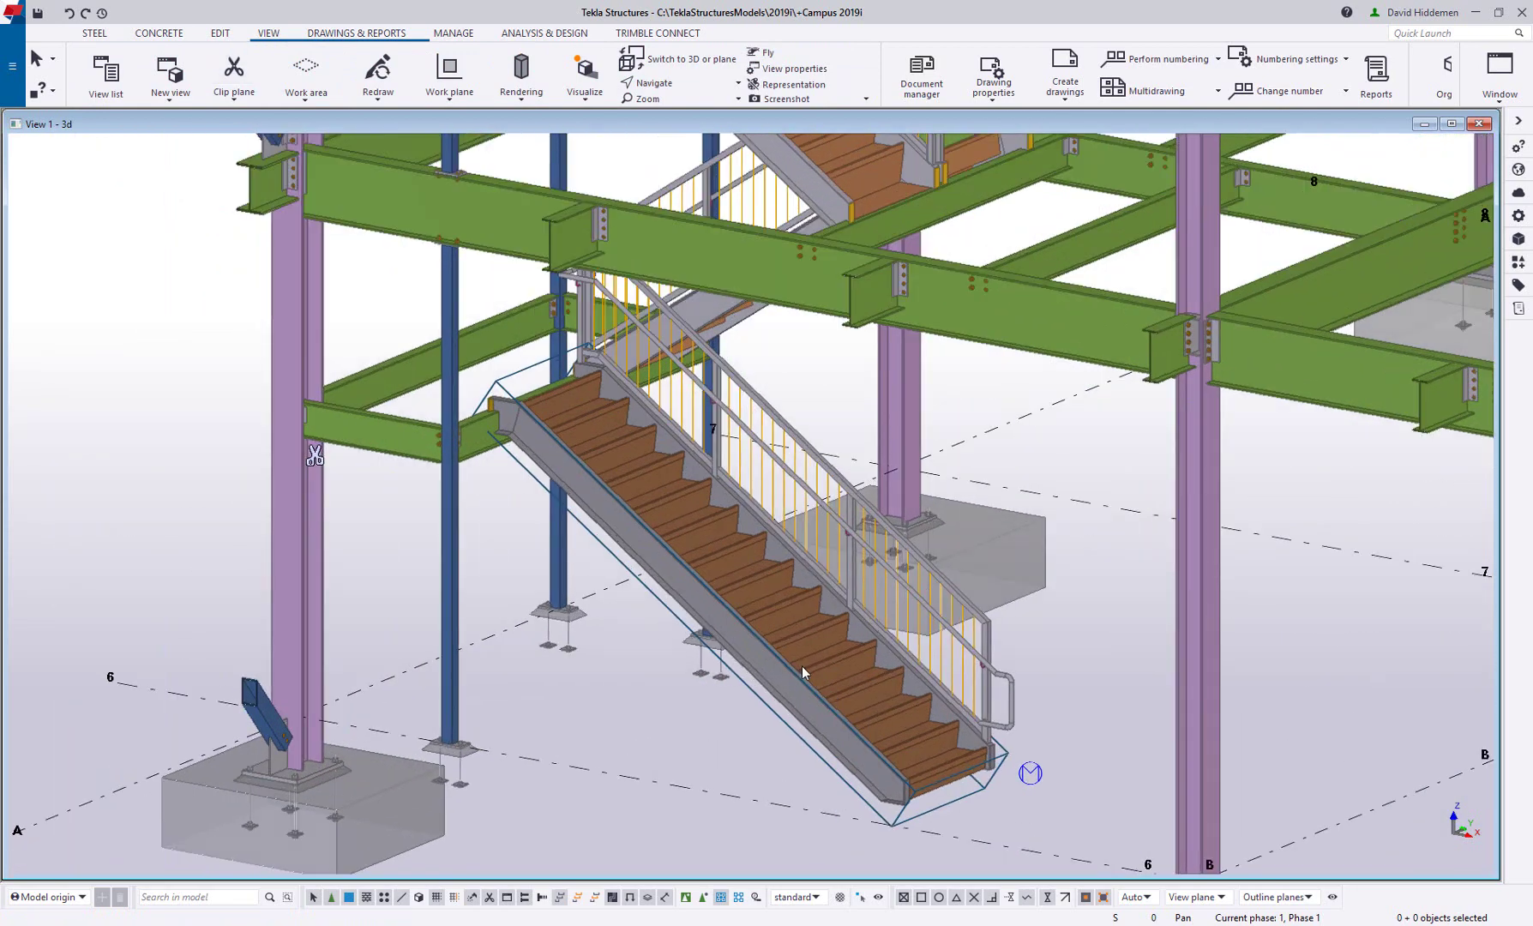
- List only the drawings of the lowest stair flight and its handrail in the Document manager, and open the STAIR drawing ST4
{"action": "left_click", "coordinate": [811, 665]}
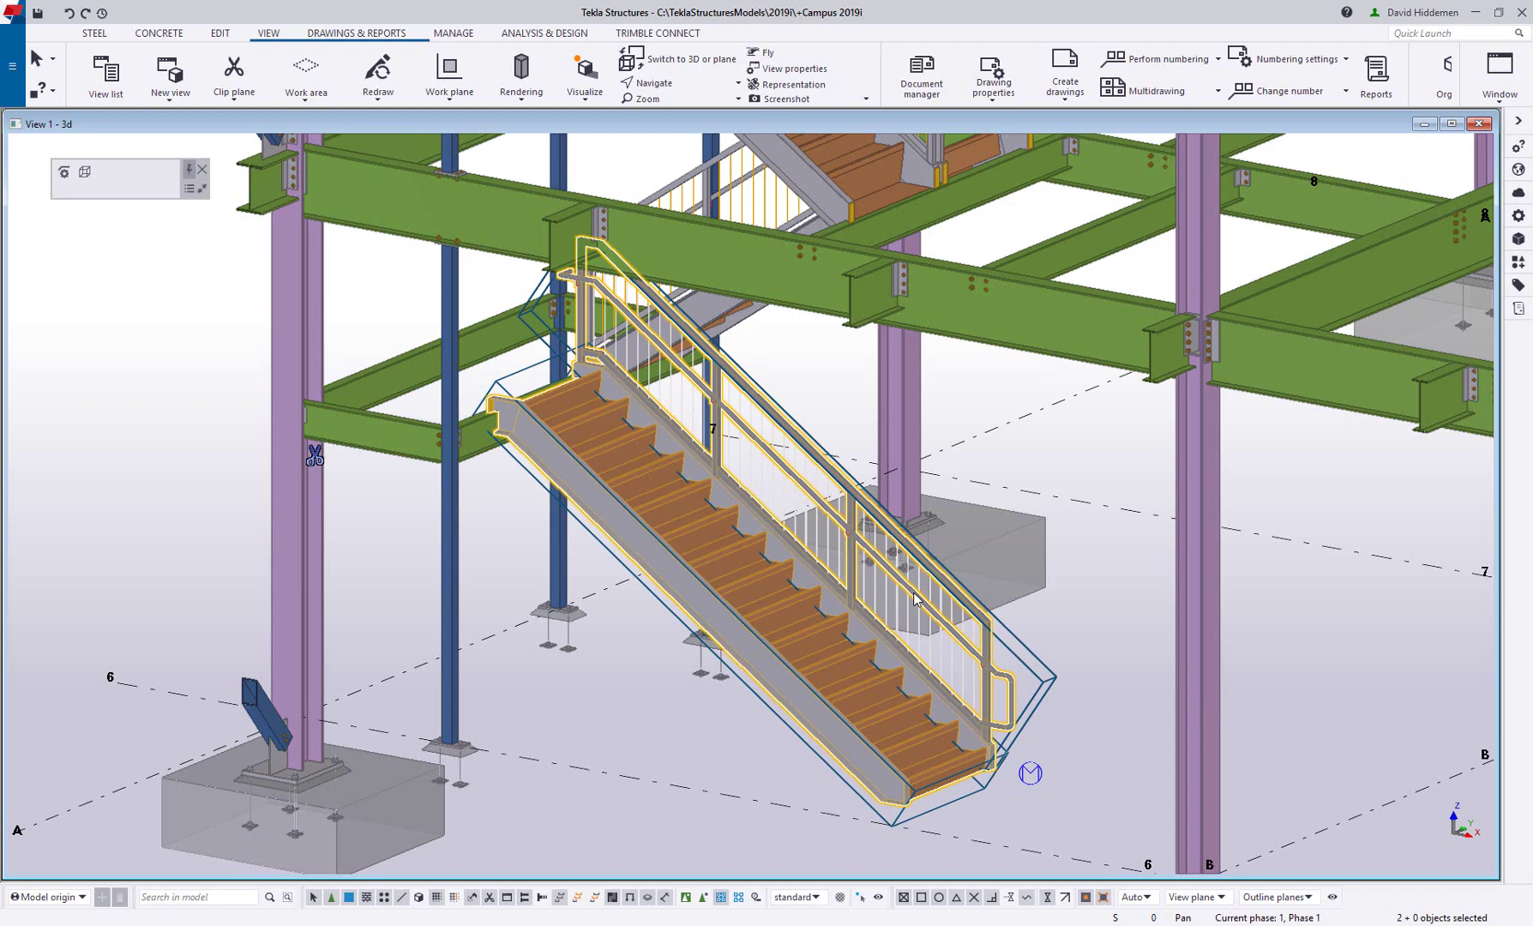
{"action": "left_click", "coordinate": [368, 40]}
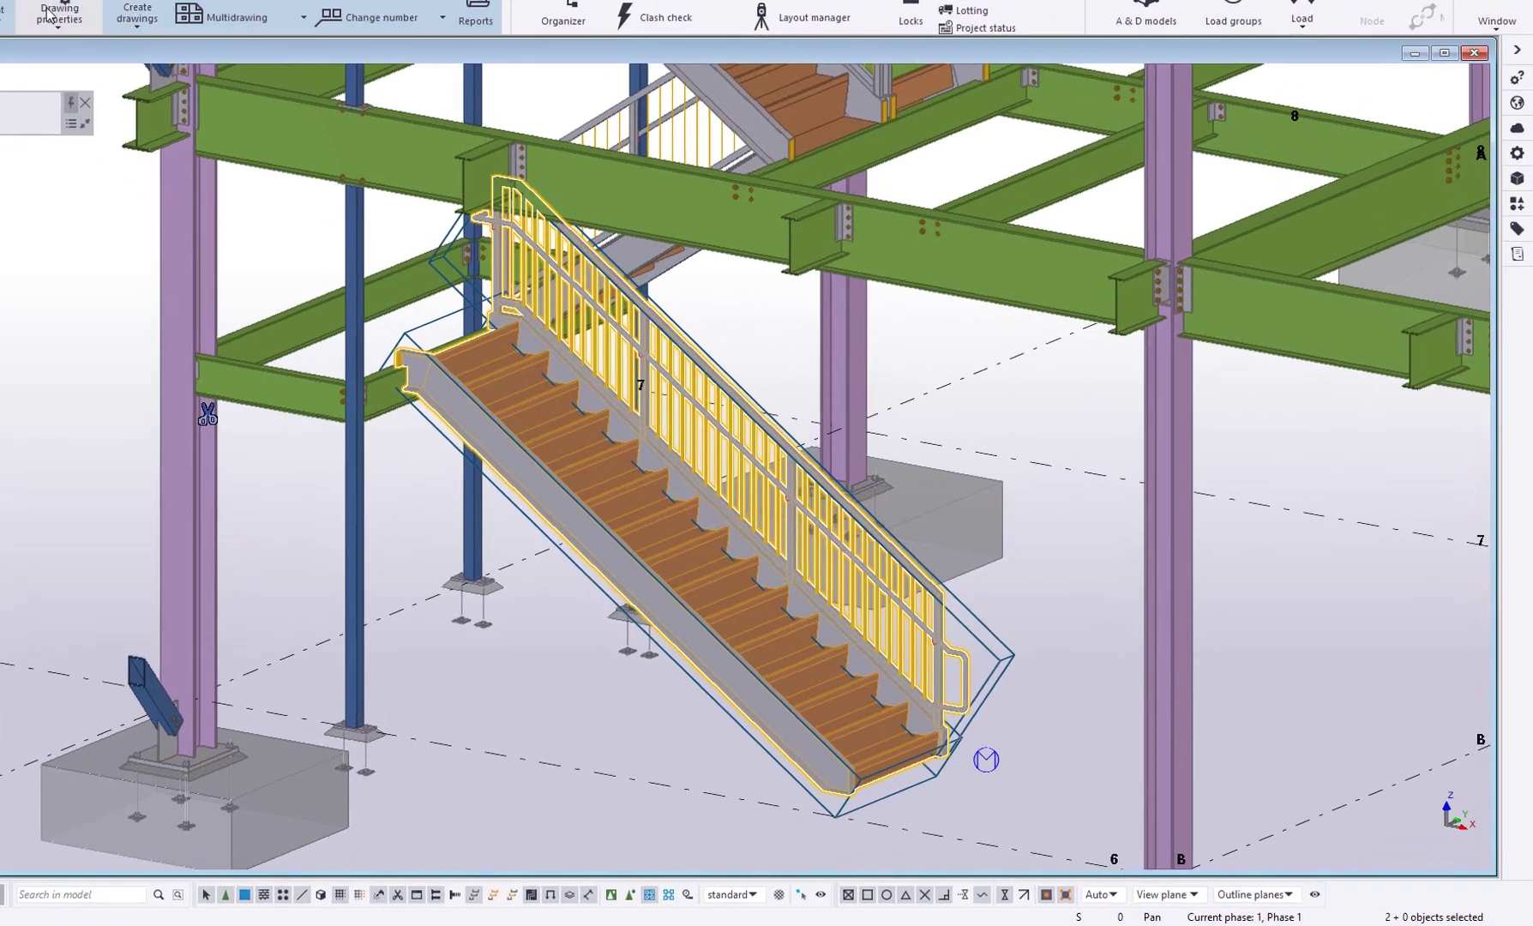
{"action": "left_click", "coordinate": [106, 77]}
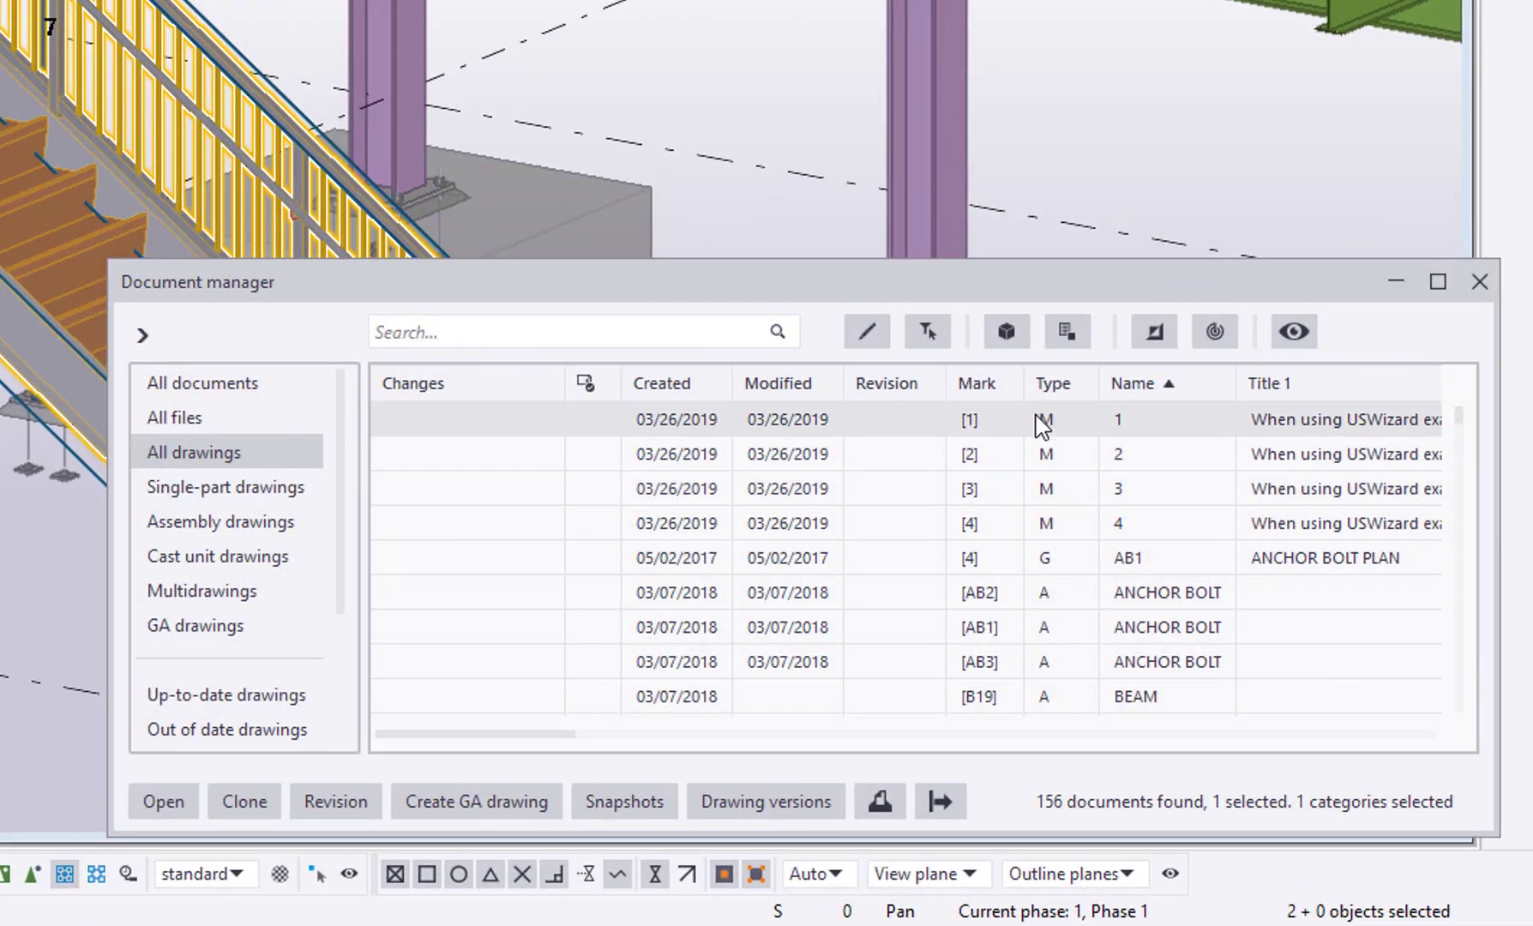
{"action": "left_click", "coordinate": [1066, 334]}
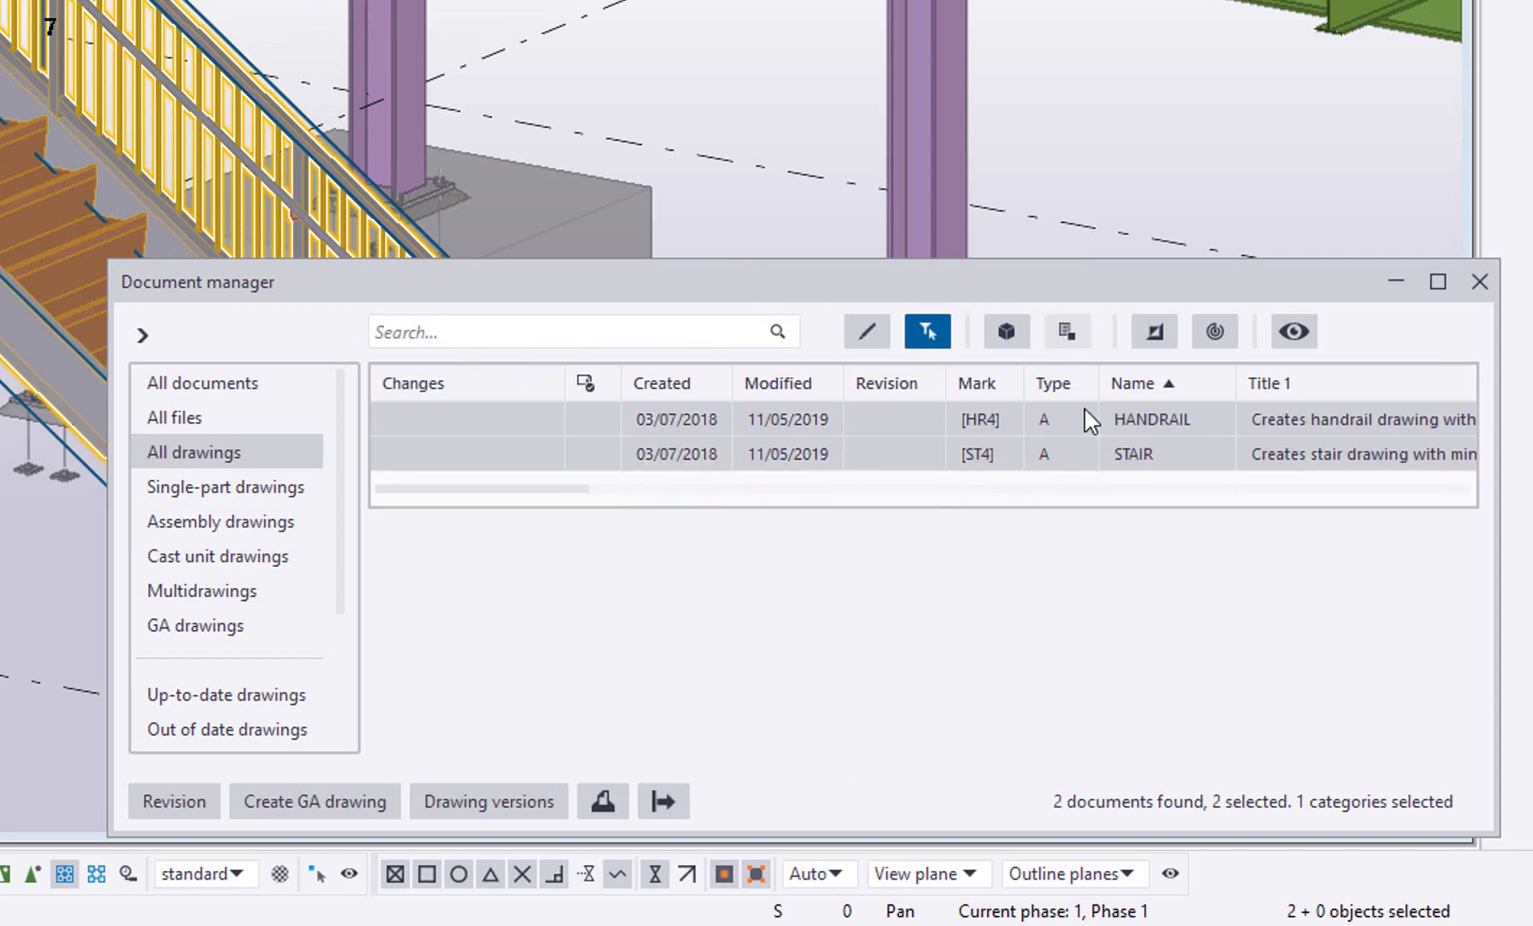
{"action": "left_click", "coordinate": [1075, 457]}
{"action": "double_click", "coordinate": [932, 447]}
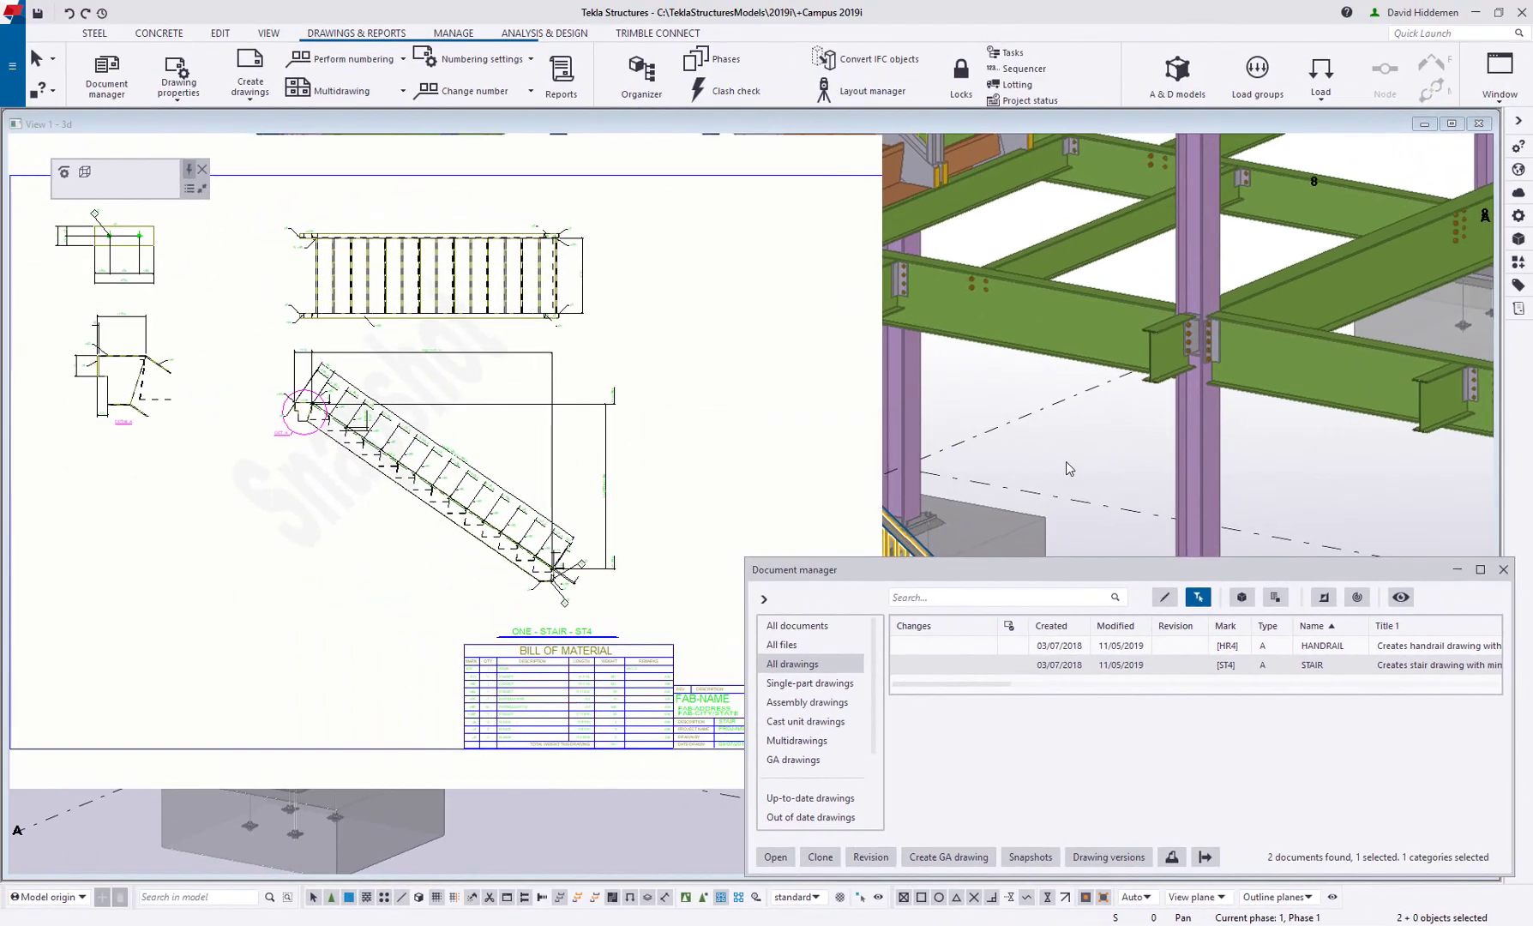
- Examine the stair elevation, bill of material and Detail A in drawing ST4, and close the drawing
{"action": "scroll", "coordinate": [544, 486], "scroll_direction": "up", "scroll_amount": 5}
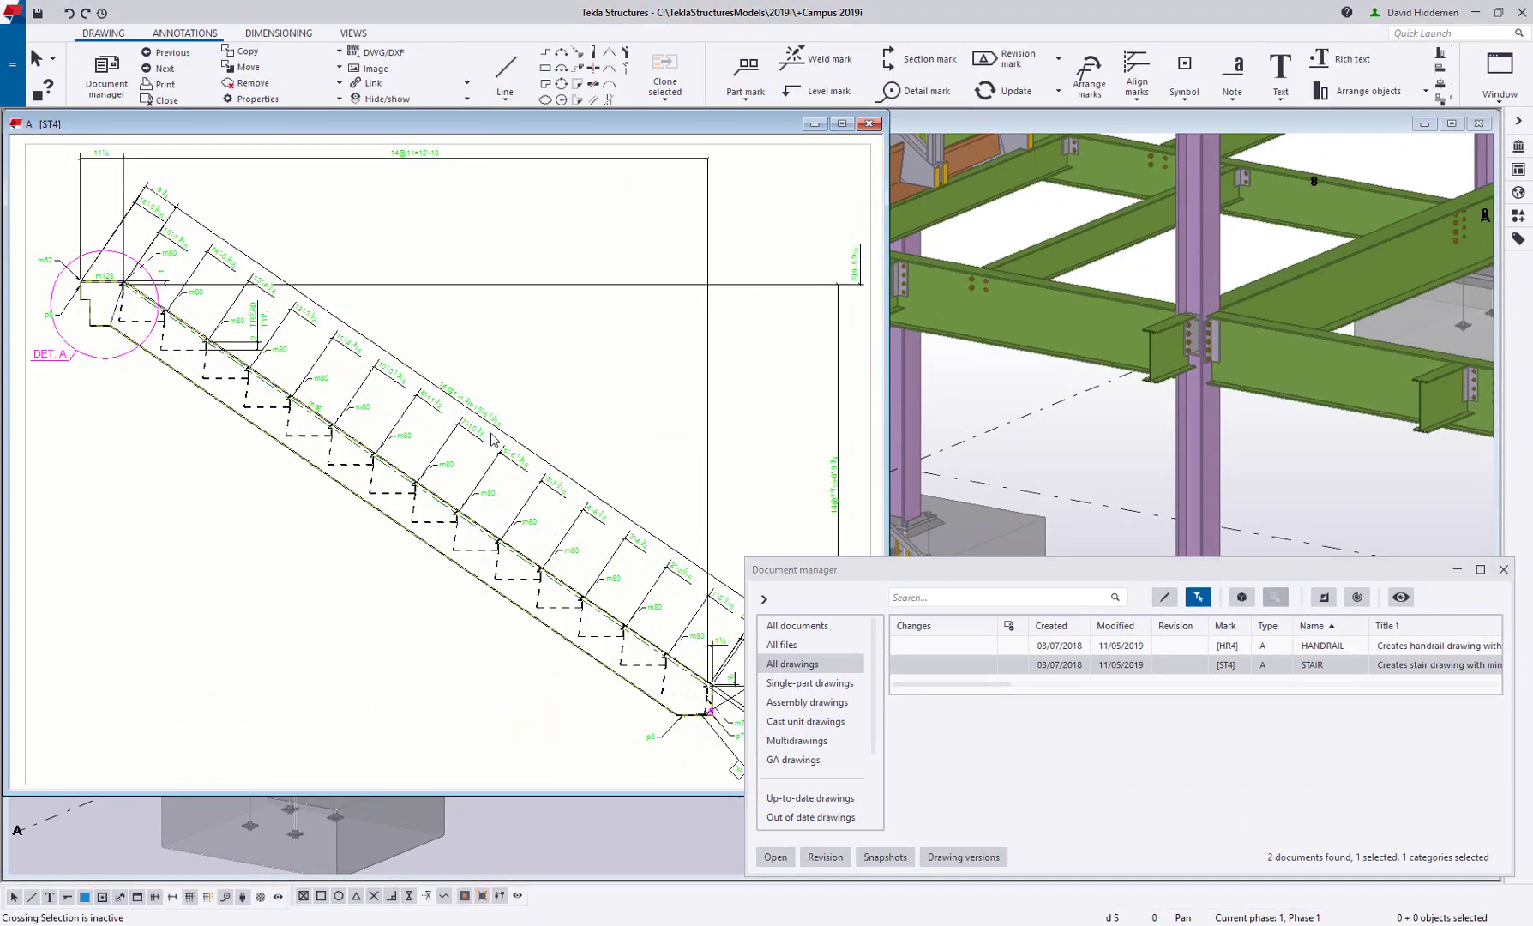
{"action": "scroll", "coordinate": [506, 450], "scroll_direction": "down", "scroll_amount": 5}
{"action": "middle_click_drag", "start_coordinate": [691, 743], "coordinate": [631, 543]}
{"action": "scroll", "coordinate": [630, 545], "scroll_direction": "up", "scroll_amount": 5}
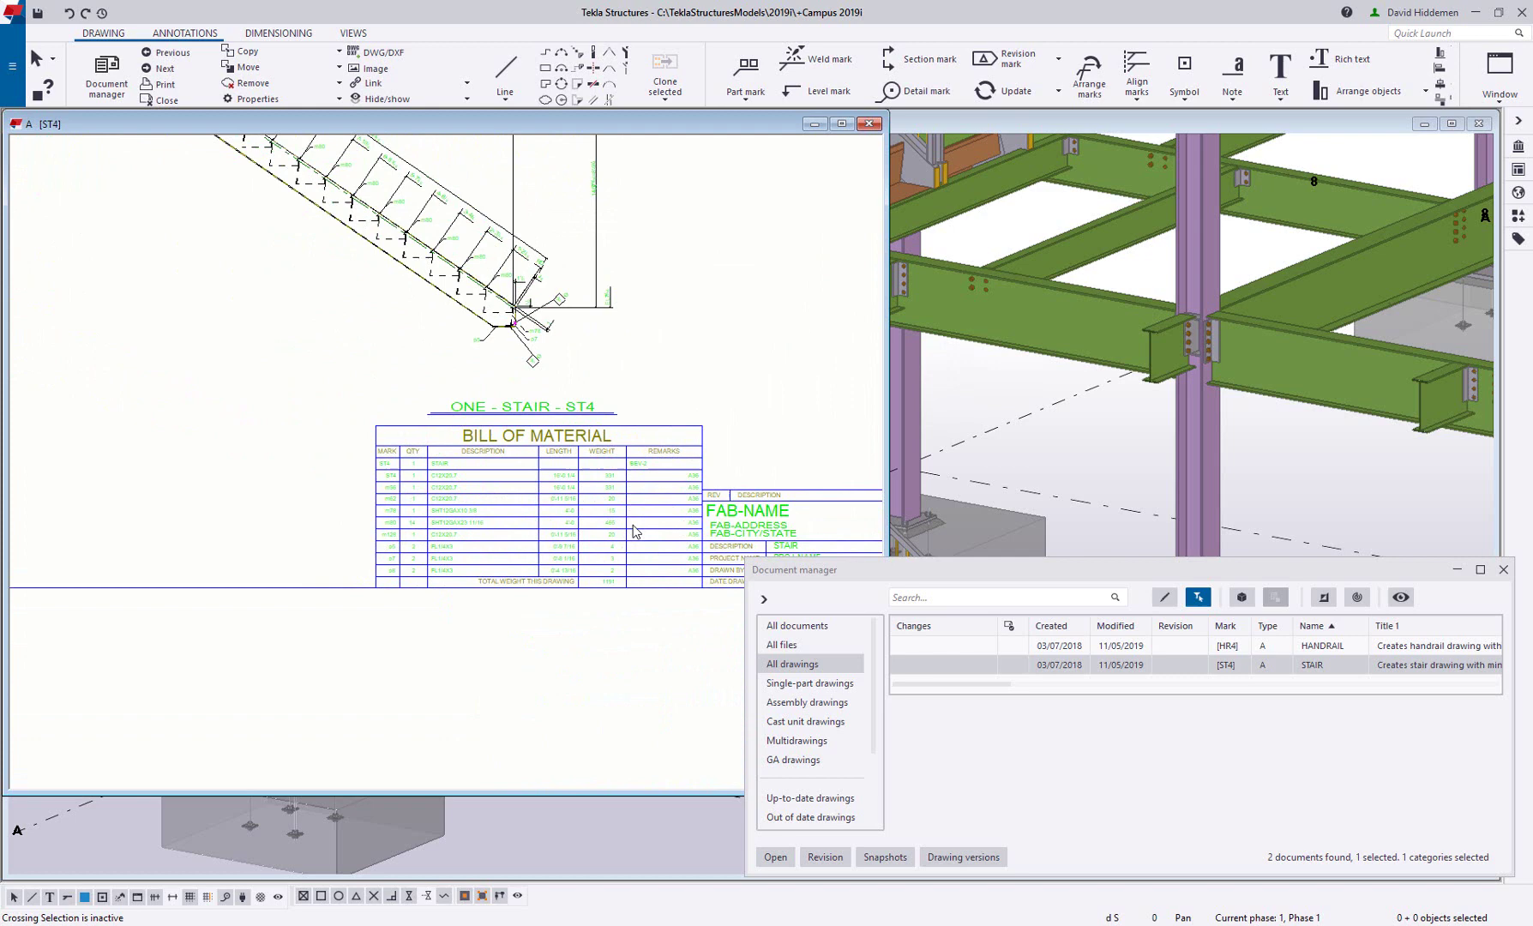
{"action": "scroll", "coordinate": [630, 551], "scroll_direction": "up", "scroll_amount": 1}
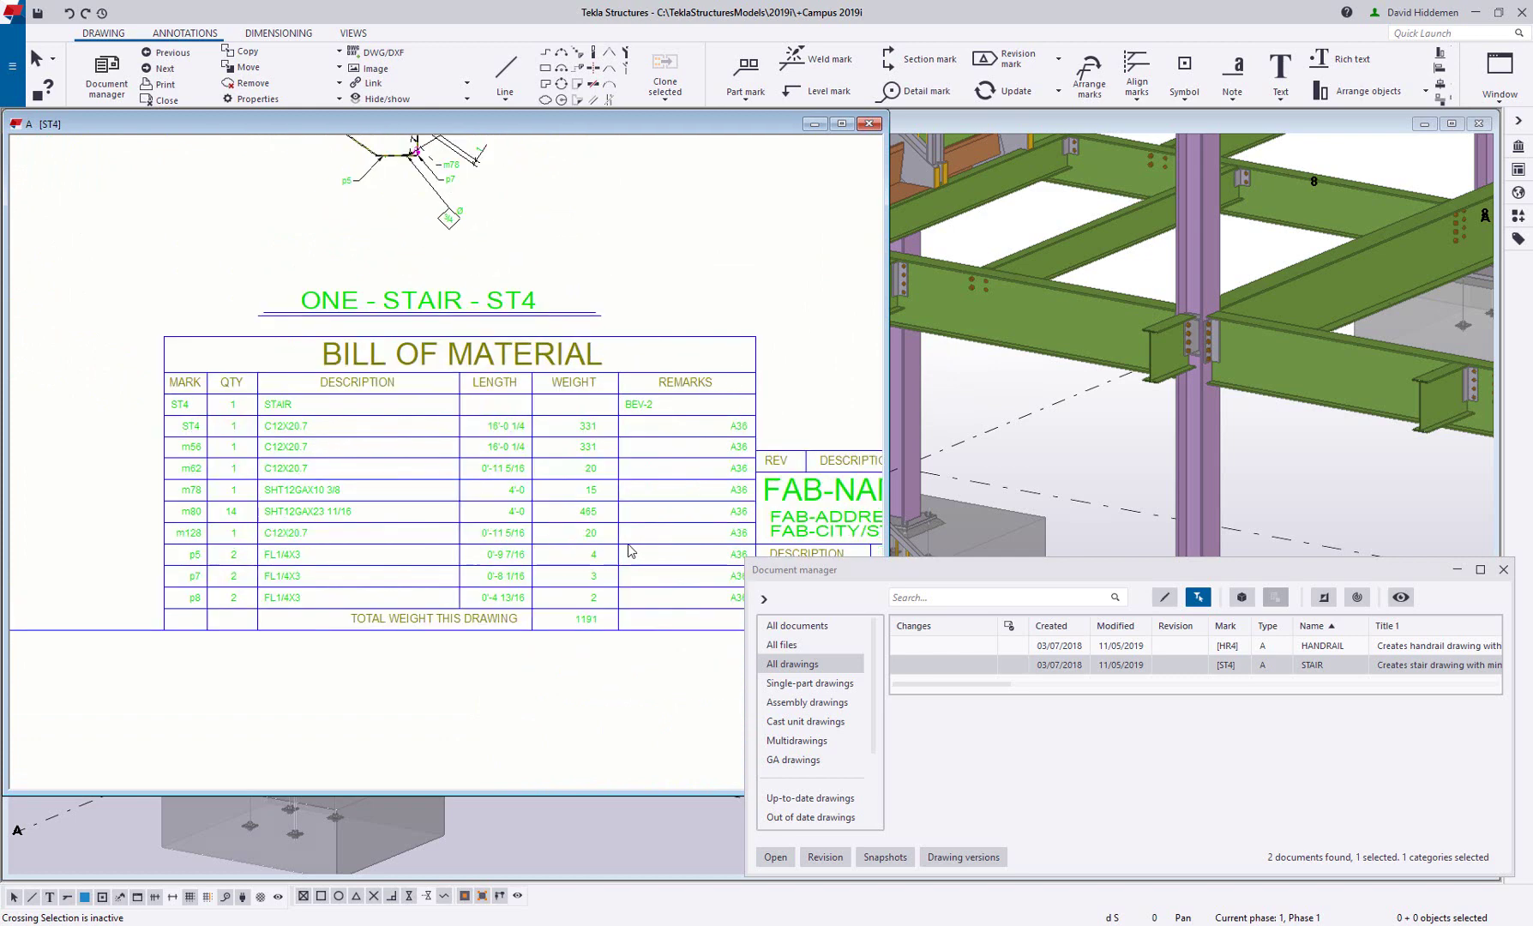
{"action": "scroll", "coordinate": [630, 551], "scroll_direction": "down", "scroll_amount": 3}
{"action": "mouse_move", "coordinate": [372, 424]}
{"action": "middle_mouse_down"}
{"action": "mouse_move", "coordinate": [347, 411]}
{"action": "mouse_move", "coordinate": [690, 696]}
{"action": "middle_mouse_up"}
{"action": "scroll", "coordinate": [304, 302], "scroll_direction": "up", "scroll_amount": 1}
{"action": "scroll", "coordinate": [306, 306], "scroll_direction": "up", "scroll_amount": 2}
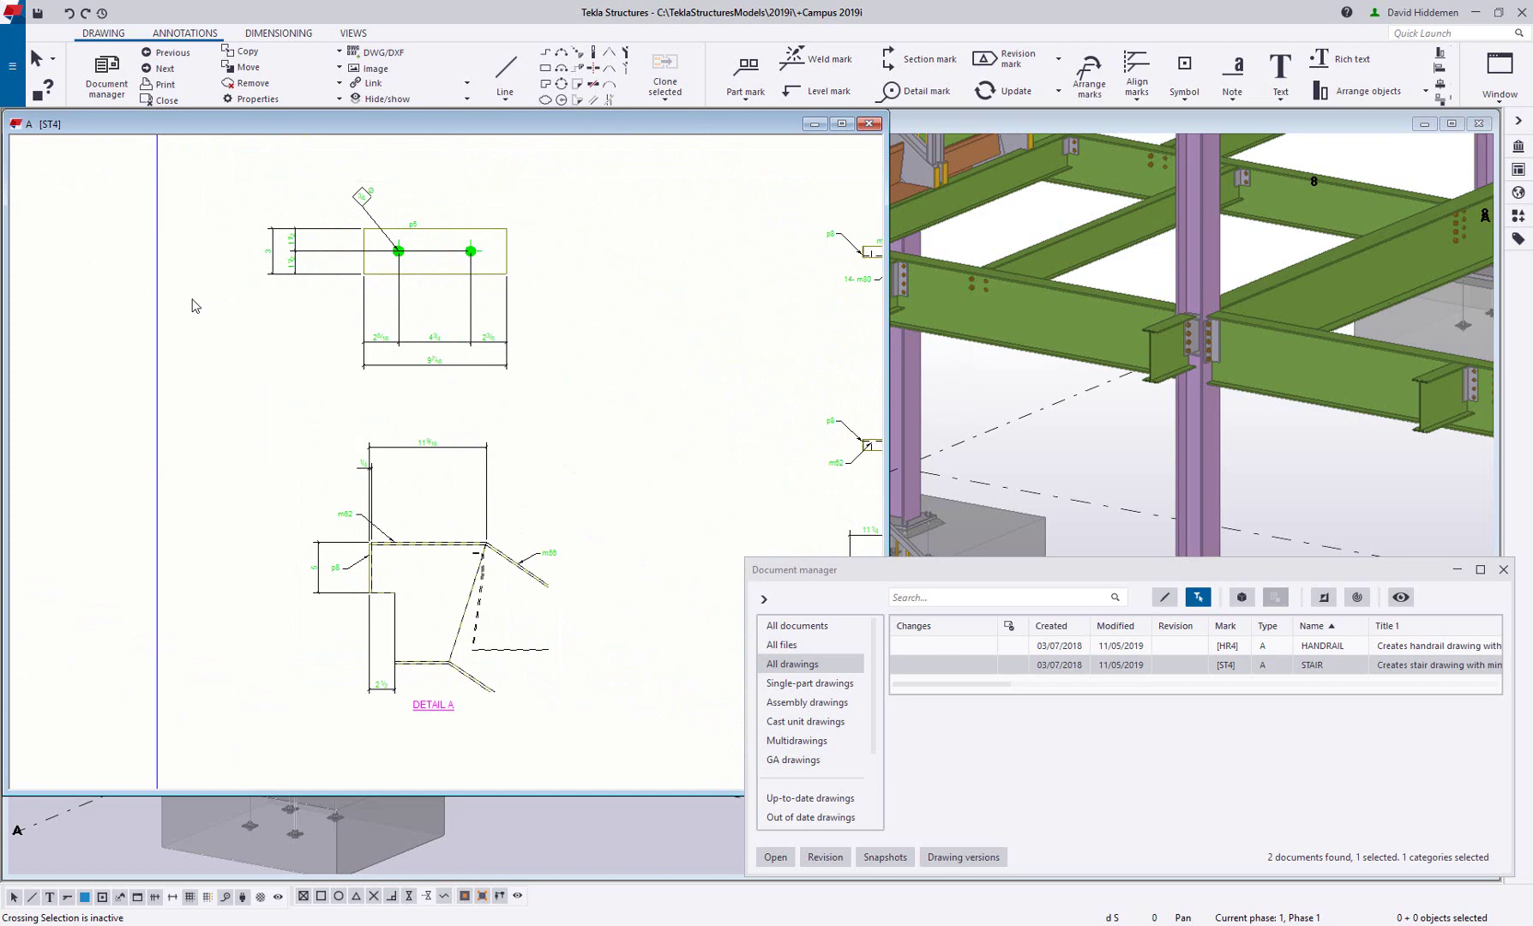
{"action": "scroll", "coordinate": [196, 306], "scroll_direction": "down", "scroll_amount": 4}
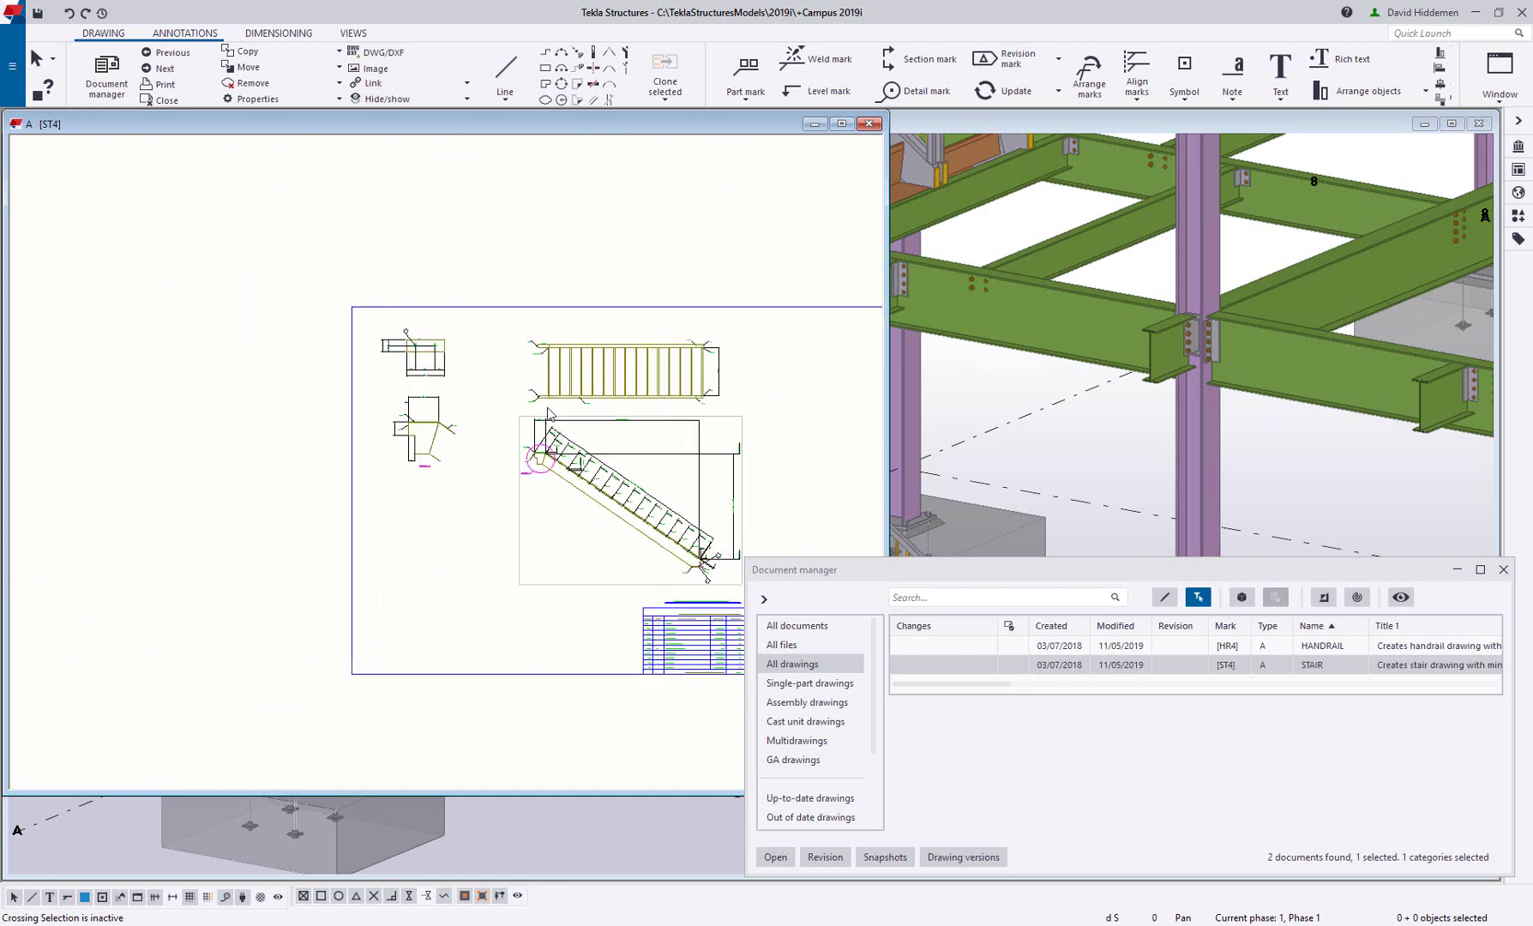
{"action": "left_click", "coordinate": [868, 124]}
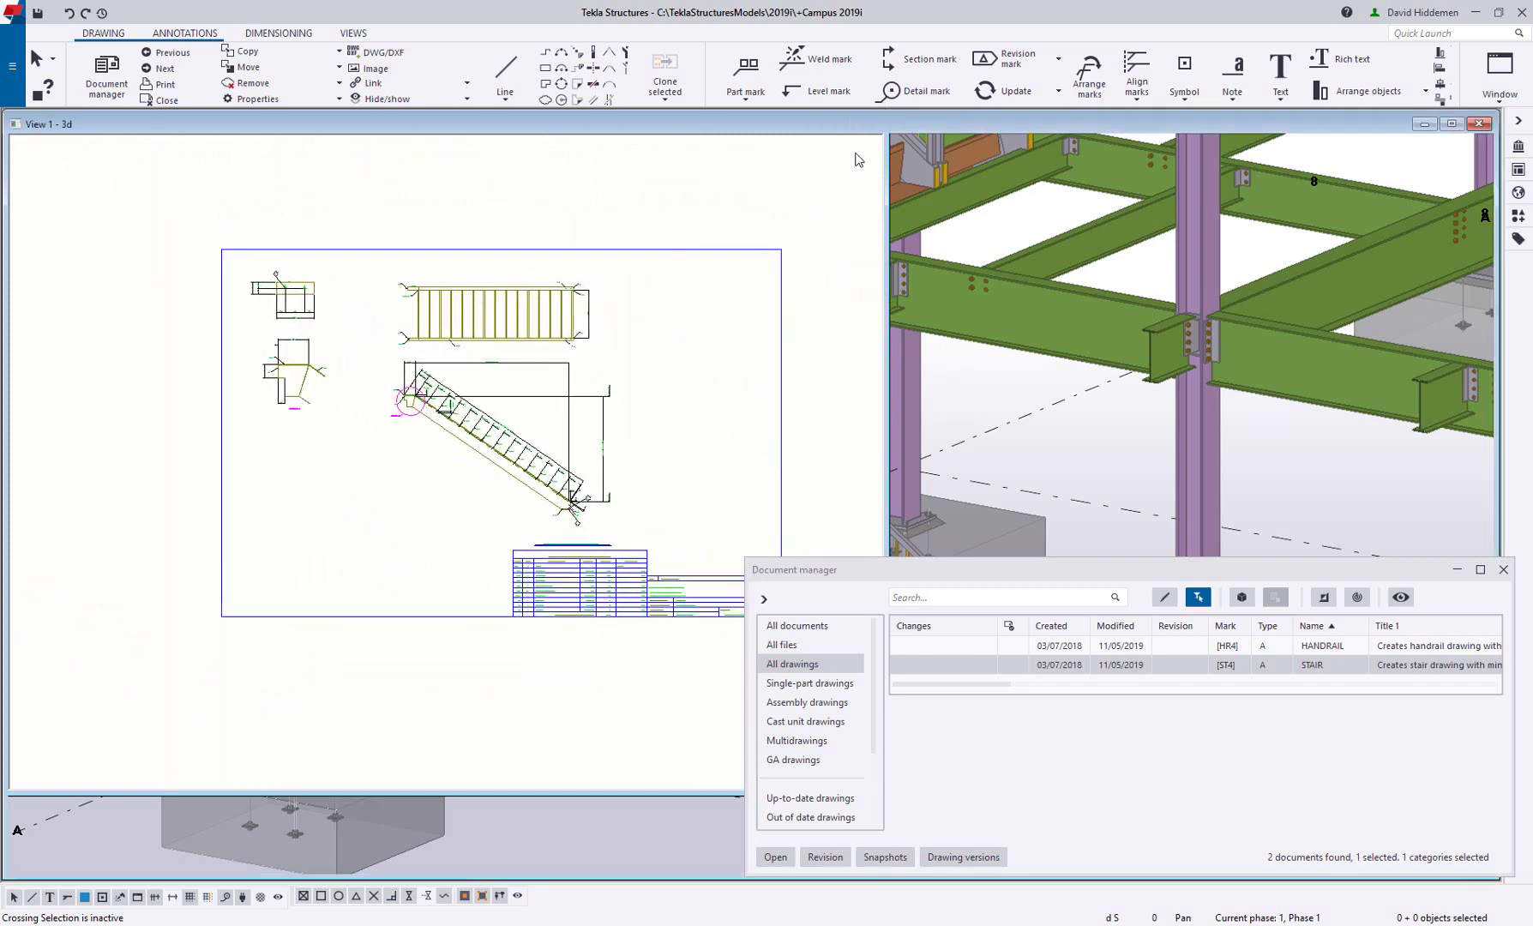
- Open the HANDRAIL drawing HR4 and examine the lower rail return, its dimensions and the bill of material
{"action": "double_click", "coordinate": [1149, 645]}
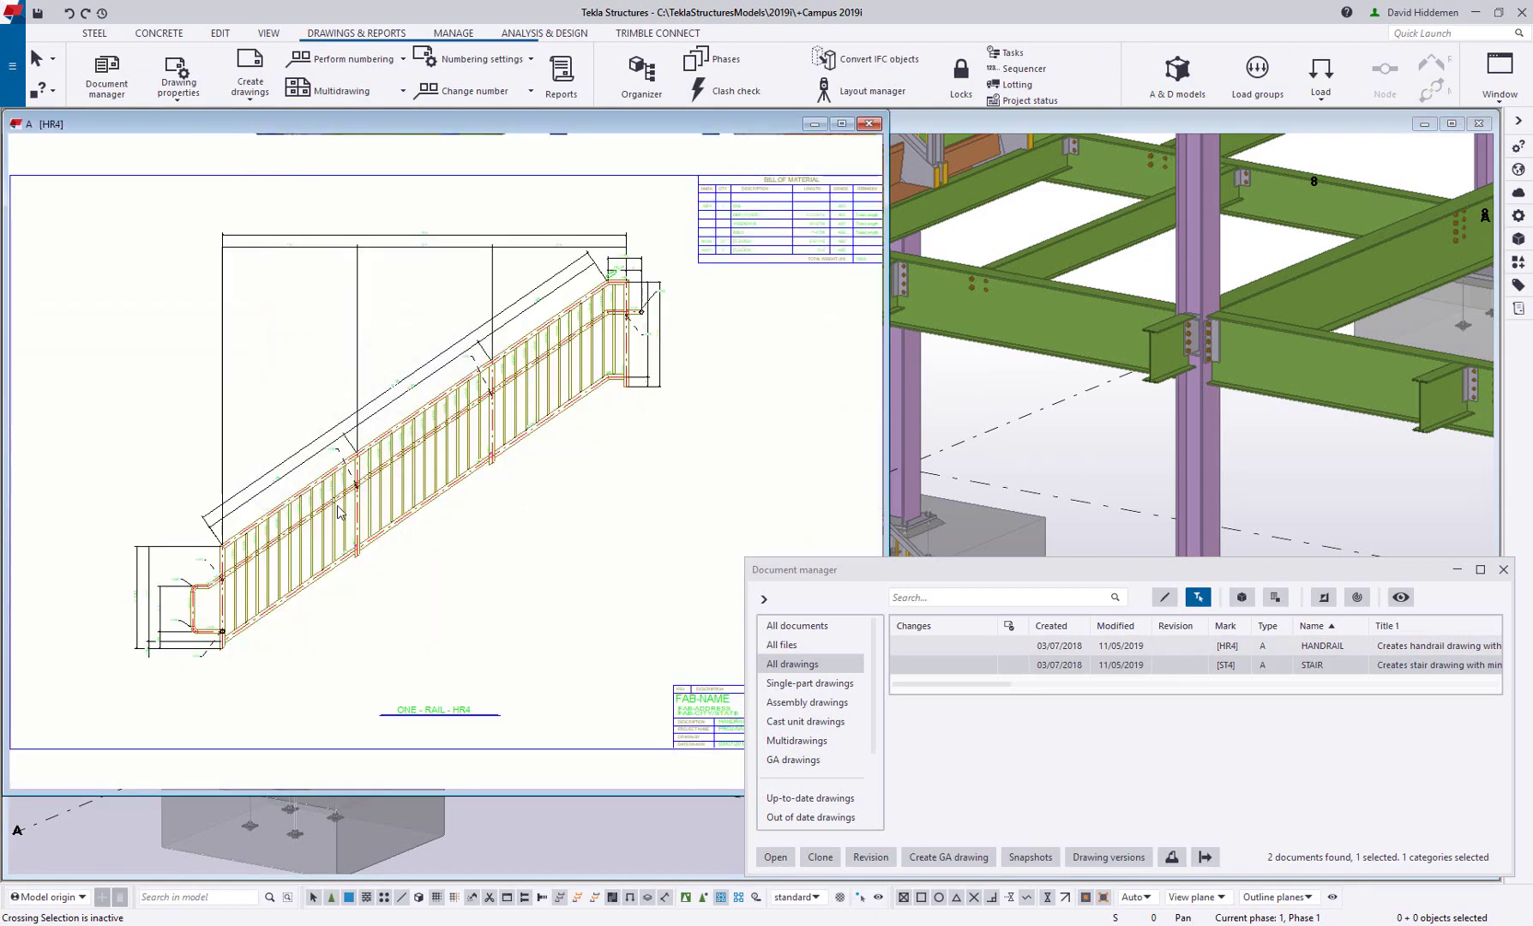
{"action": "scroll", "coordinate": [369, 588], "scroll_direction": "up", "scroll_amount": 5}
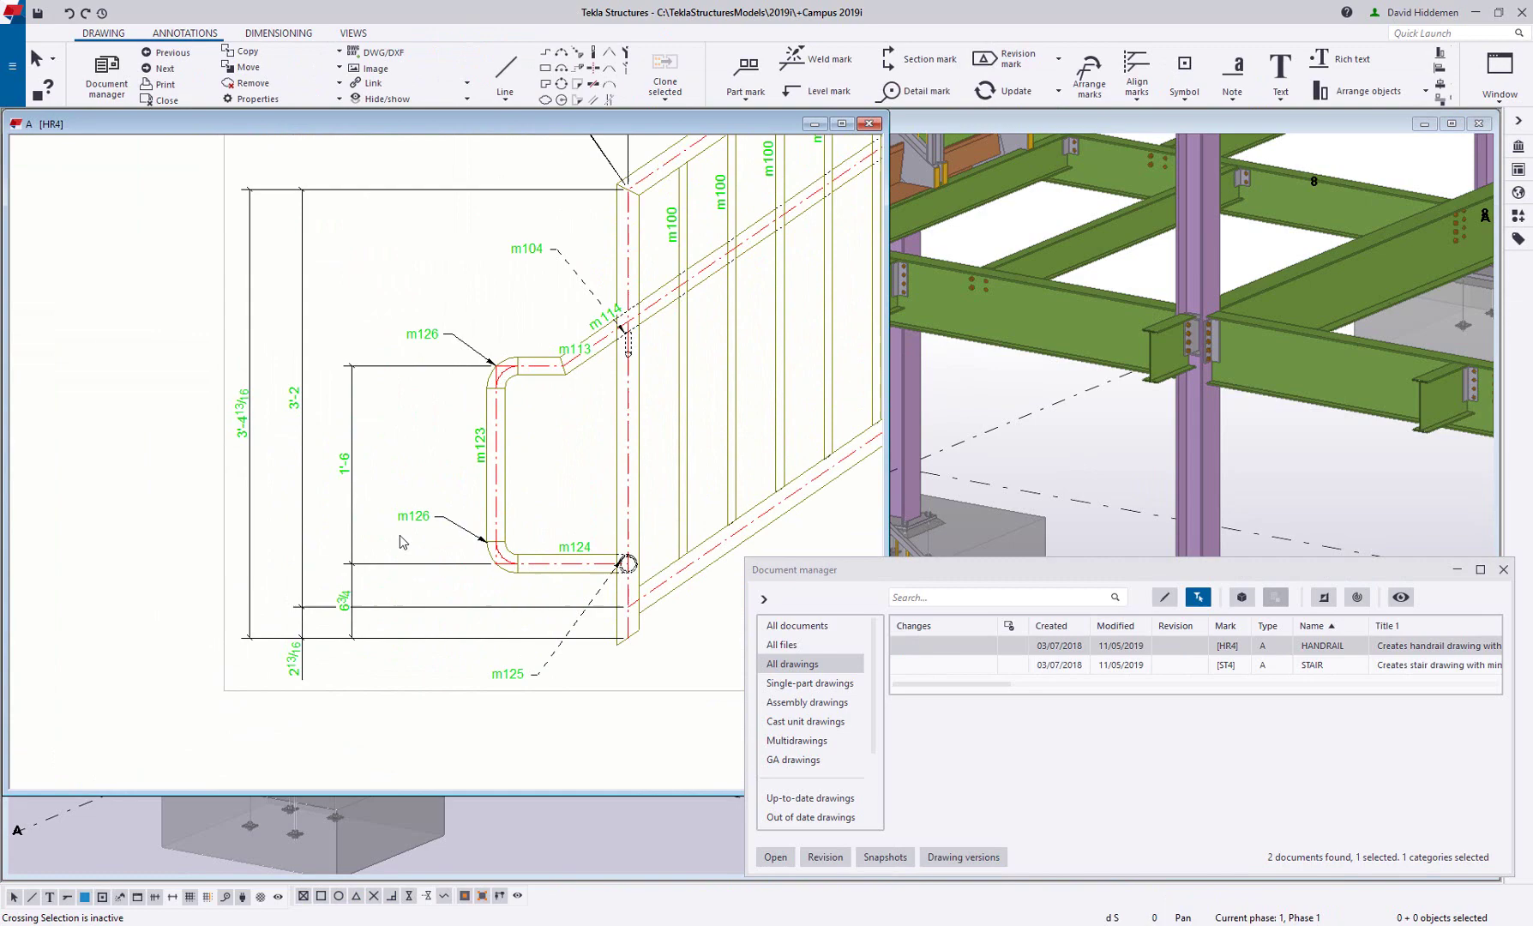
{"action": "scroll", "coordinate": [399, 539], "scroll_direction": "down", "scroll_amount": 4}
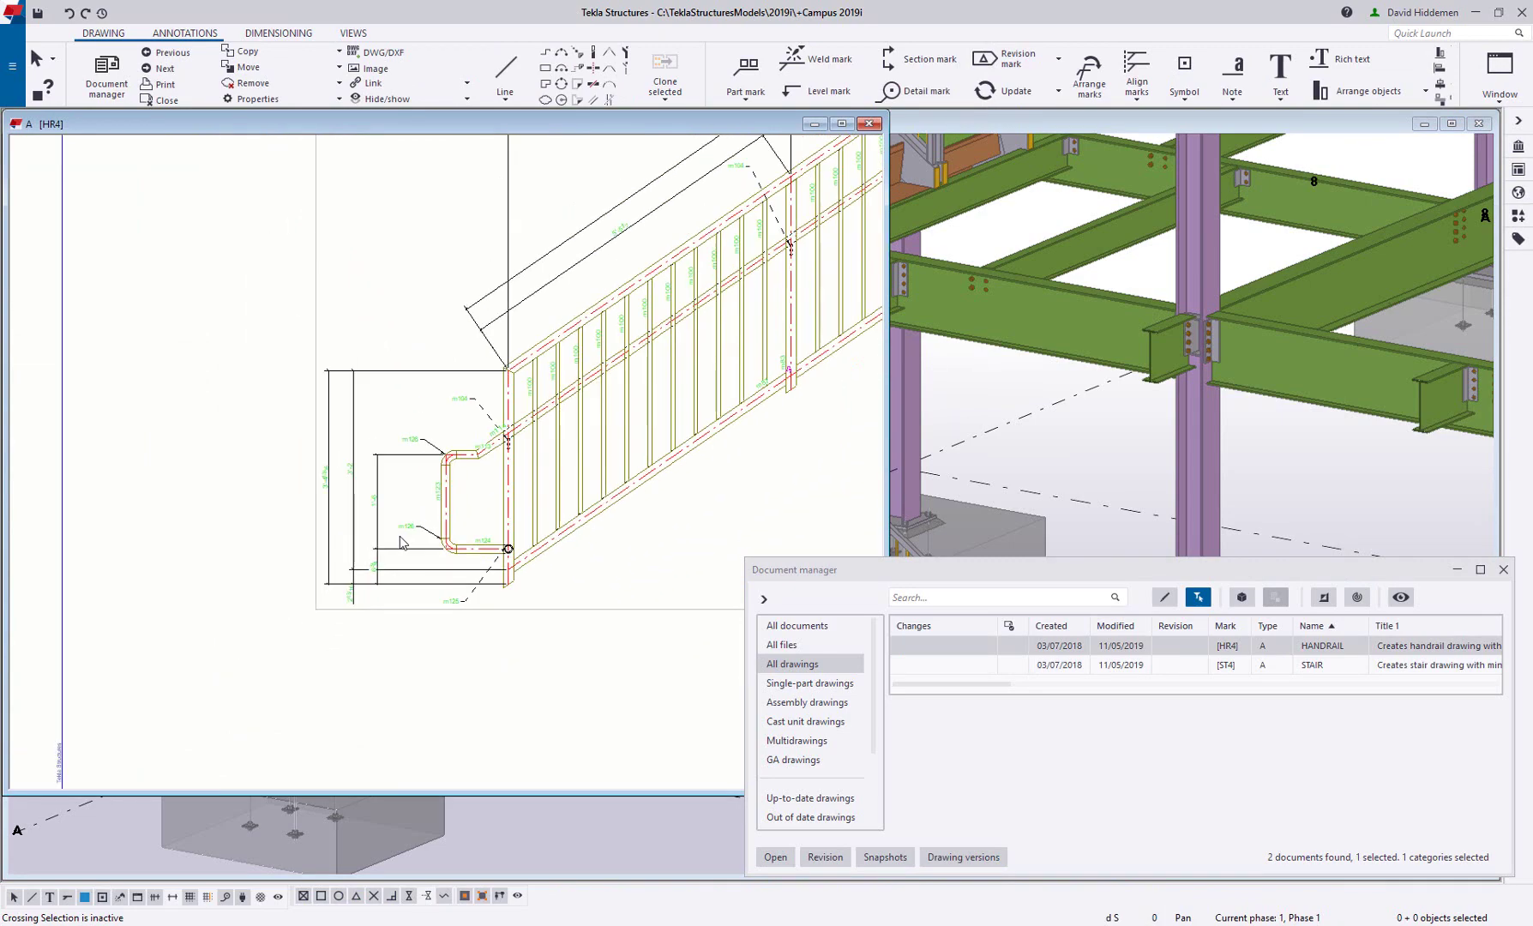
{"action": "middle_click_drag", "start_coordinate": [687, 360], "coordinate": [308, 497]}
{"action": "middle_click_drag", "start_coordinate": [605, 329], "coordinate": [485, 417]}
{"action": "scroll", "coordinate": [519, 354], "scroll_direction": "up", "scroll_amount": 5}
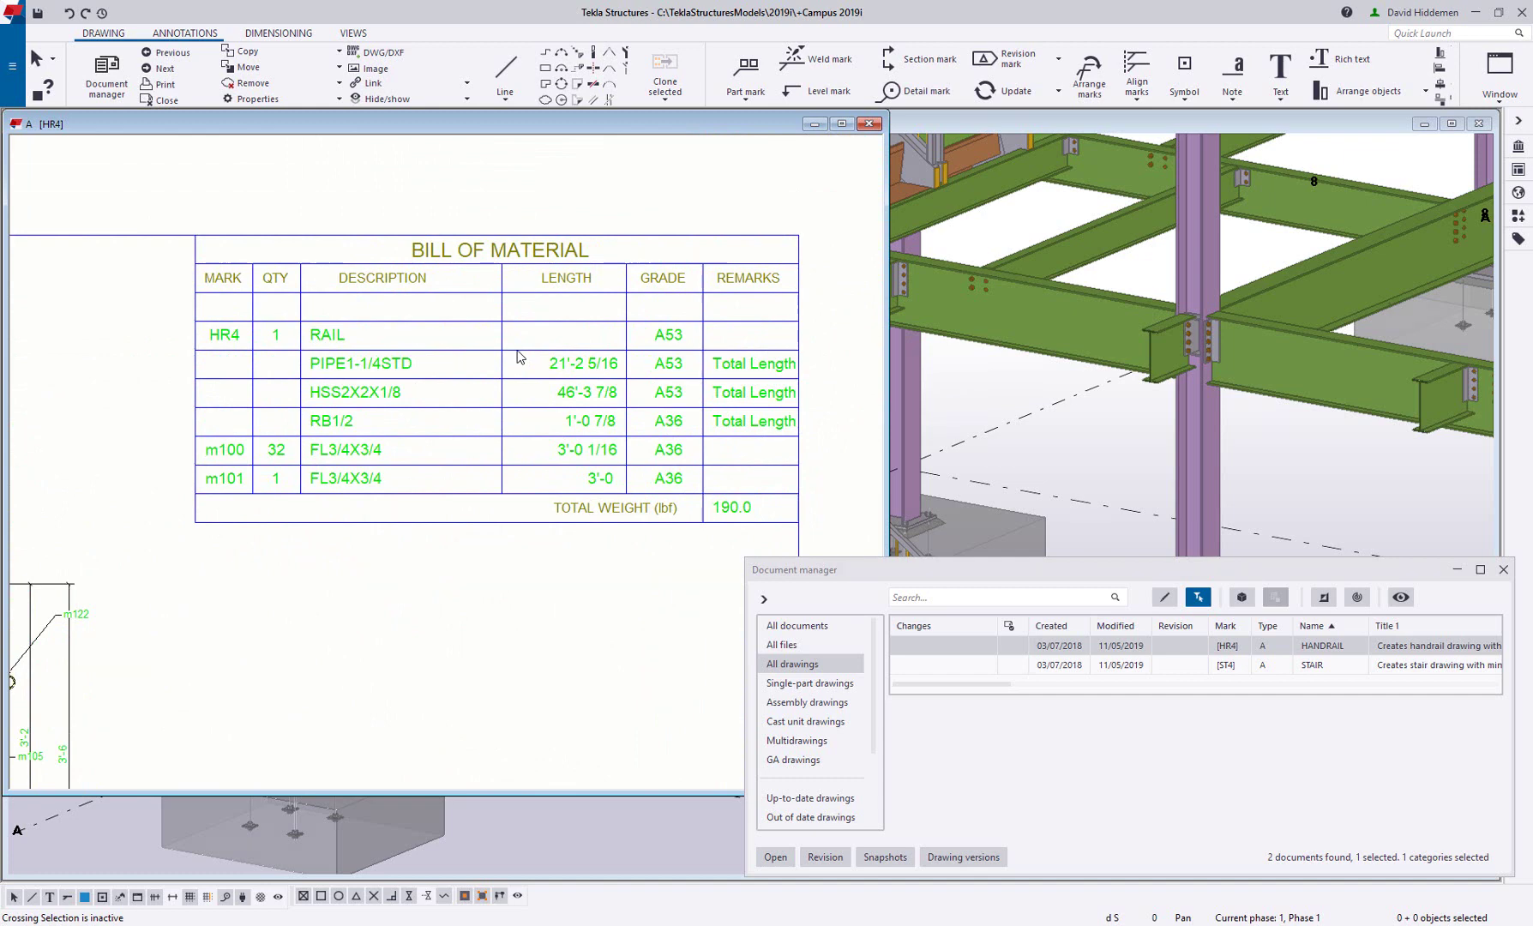
{"action": "scroll", "coordinate": [518, 351], "scroll_direction": "down", "scroll_amount": 5}
{"action": "mouse_move", "coordinate": [394, 452]}
{"action": "middle_mouse_down"}
{"action": "mouse_move", "coordinate": [627, 339]}
{"action": "mouse_move", "coordinate": [637, 312]}
{"action": "middle_mouse_up"}
{"action": "scroll", "coordinate": [665, 292], "scroll_direction": "down", "scroll_amount": 1}
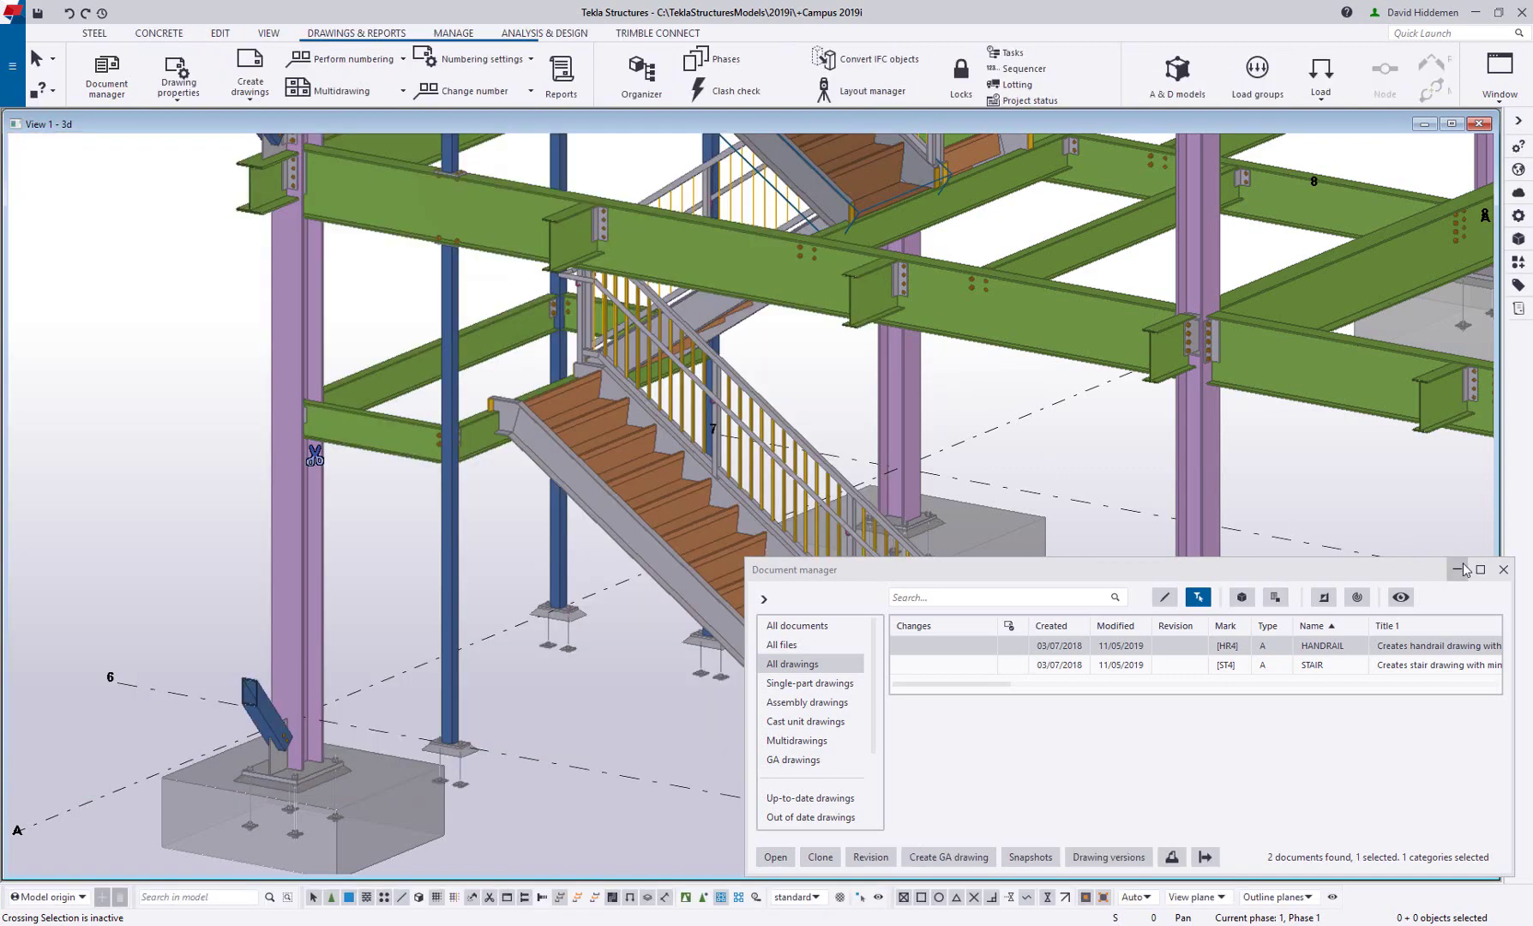
- Move the lower handles of the lowest flight's stair component downward, using the reference point in front of the bottom tread as origin
{"action": "left_click", "coordinate": [1462, 565]}
{"action": "middle_click_drag", "start_coordinate": [1095, 666], "coordinate": [919, 521]}
{"action": "scroll", "coordinate": [876, 600], "scroll_direction": "up", "scroll_amount": 2}
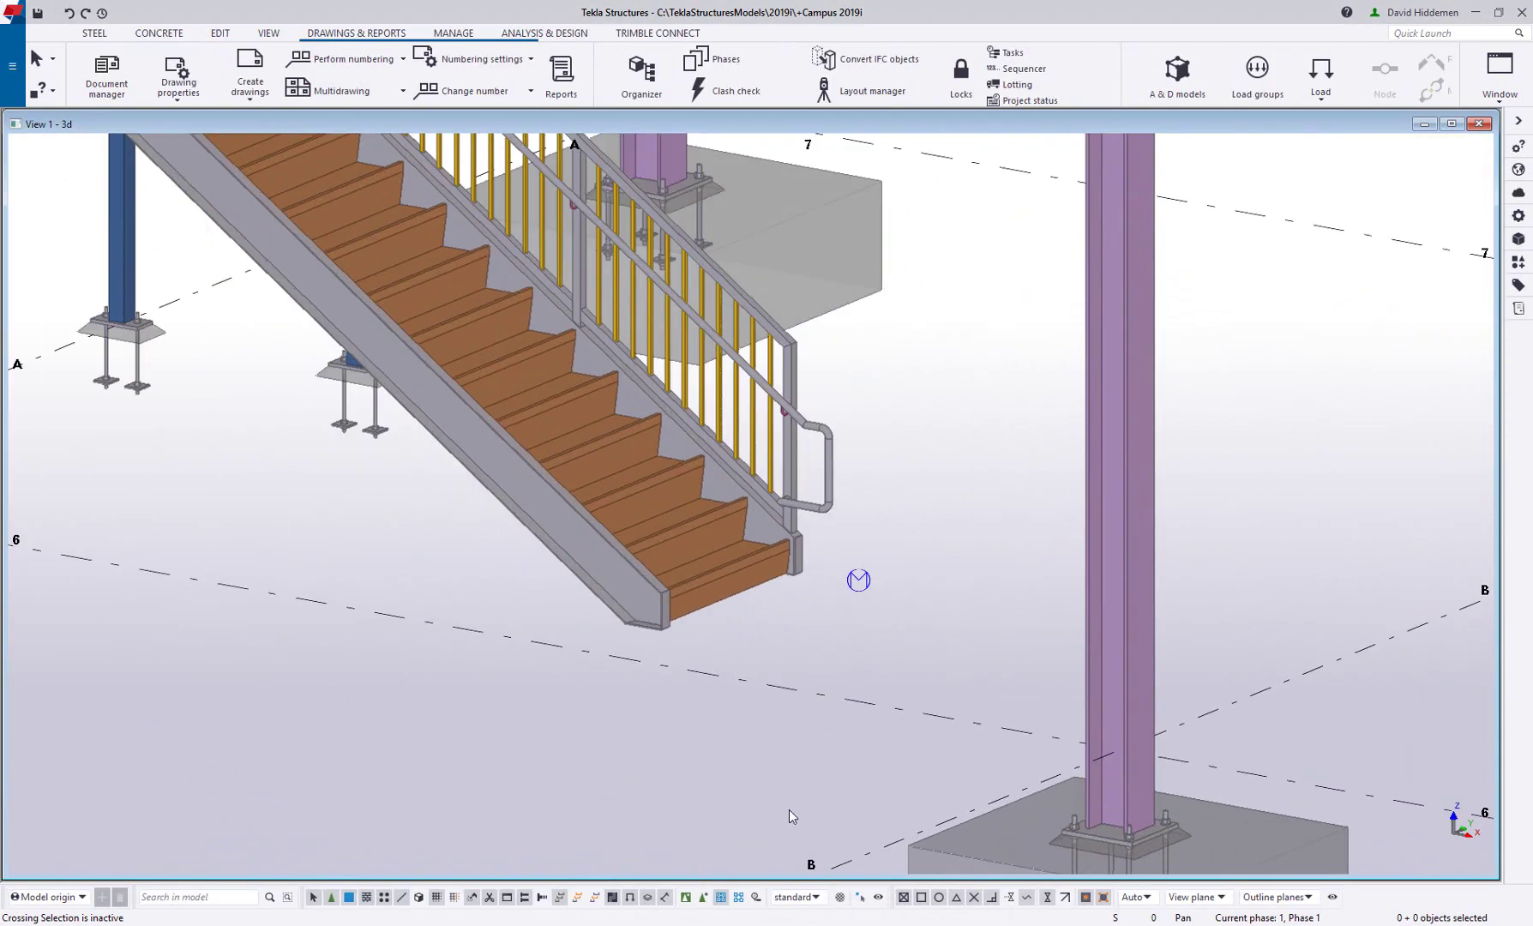
{"action": "scroll", "coordinate": [787, 624], "scroll_direction": "up", "scroll_amount": 2}
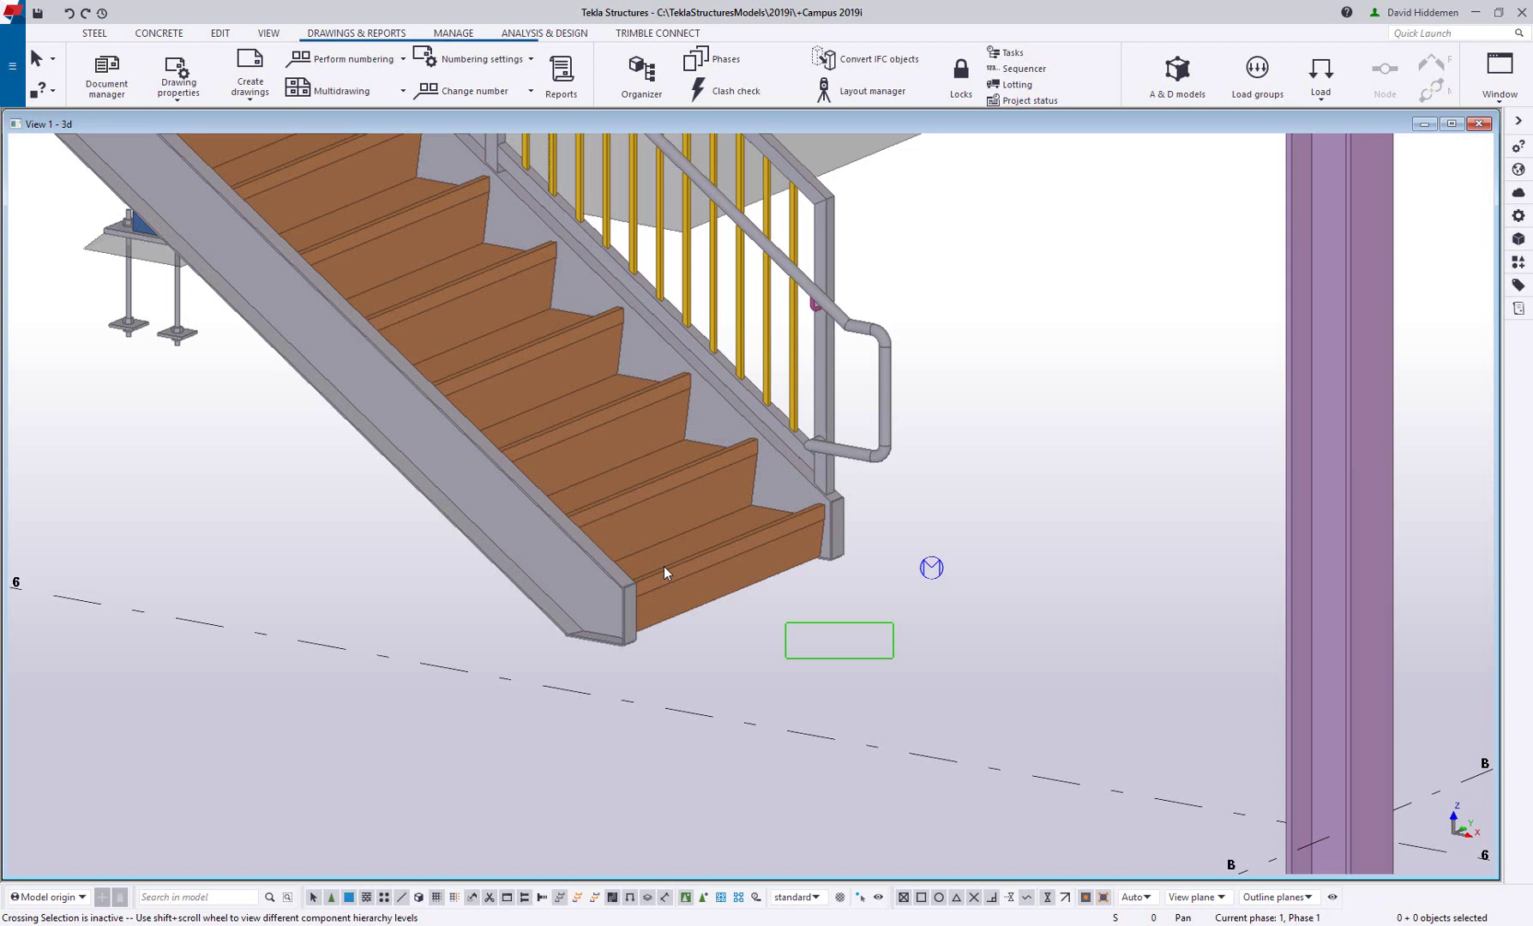
{"action": "left_click_drag", "start_coordinate": [542, 526], "coordinate": [542, 526]}
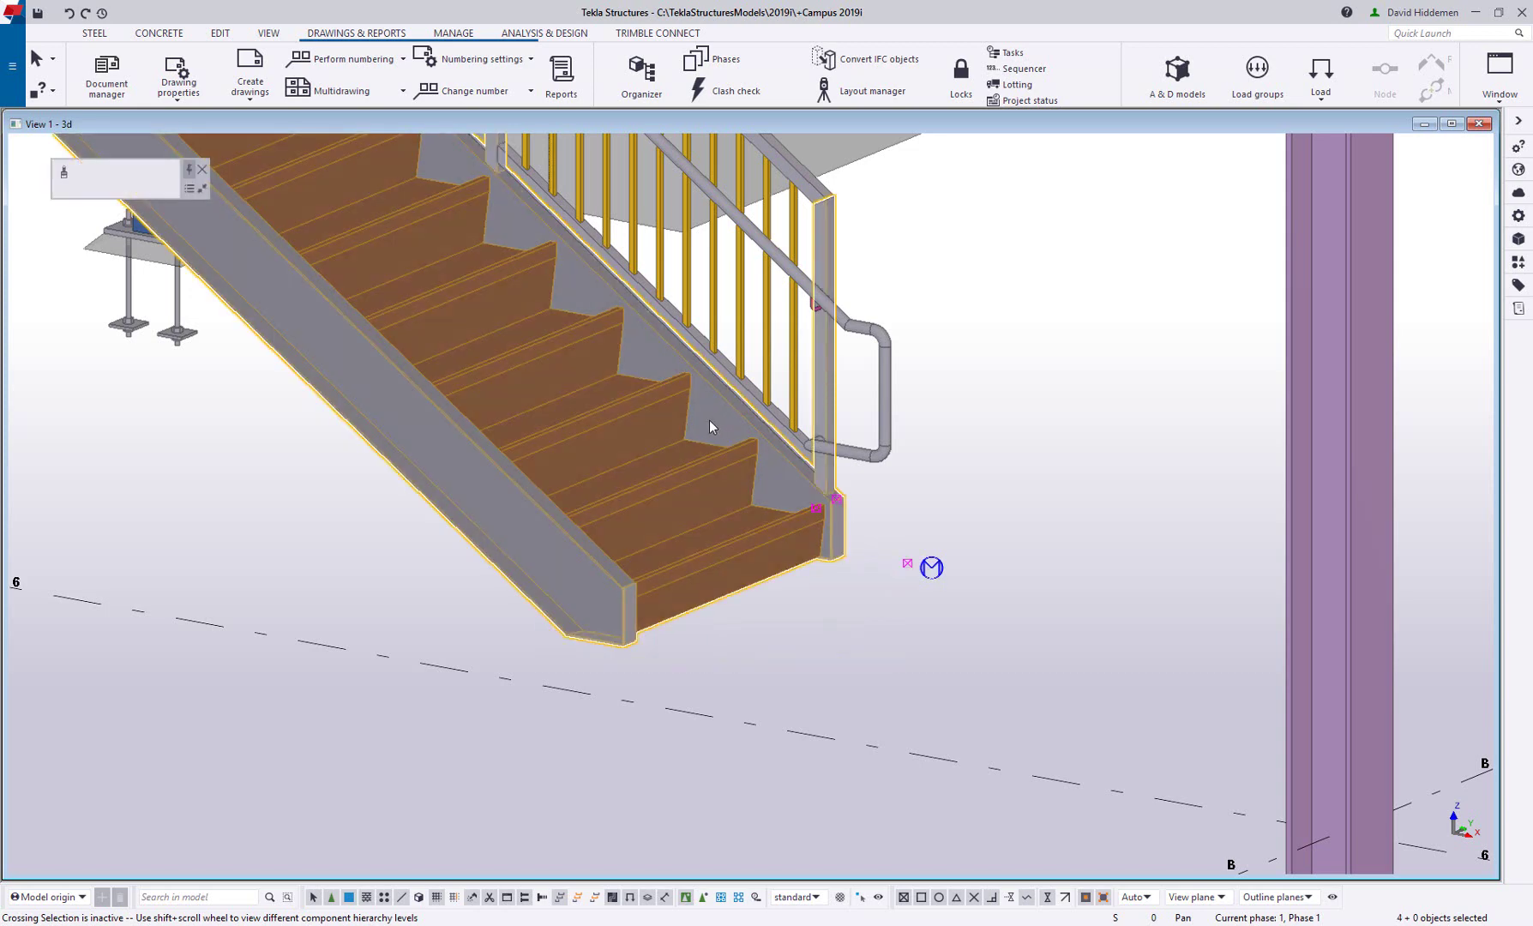
{"action": "left_click_drag", "start_coordinate": [711, 420], "coordinate": [1064, 669]}
{"action": "right_click", "coordinate": [1002, 565]}
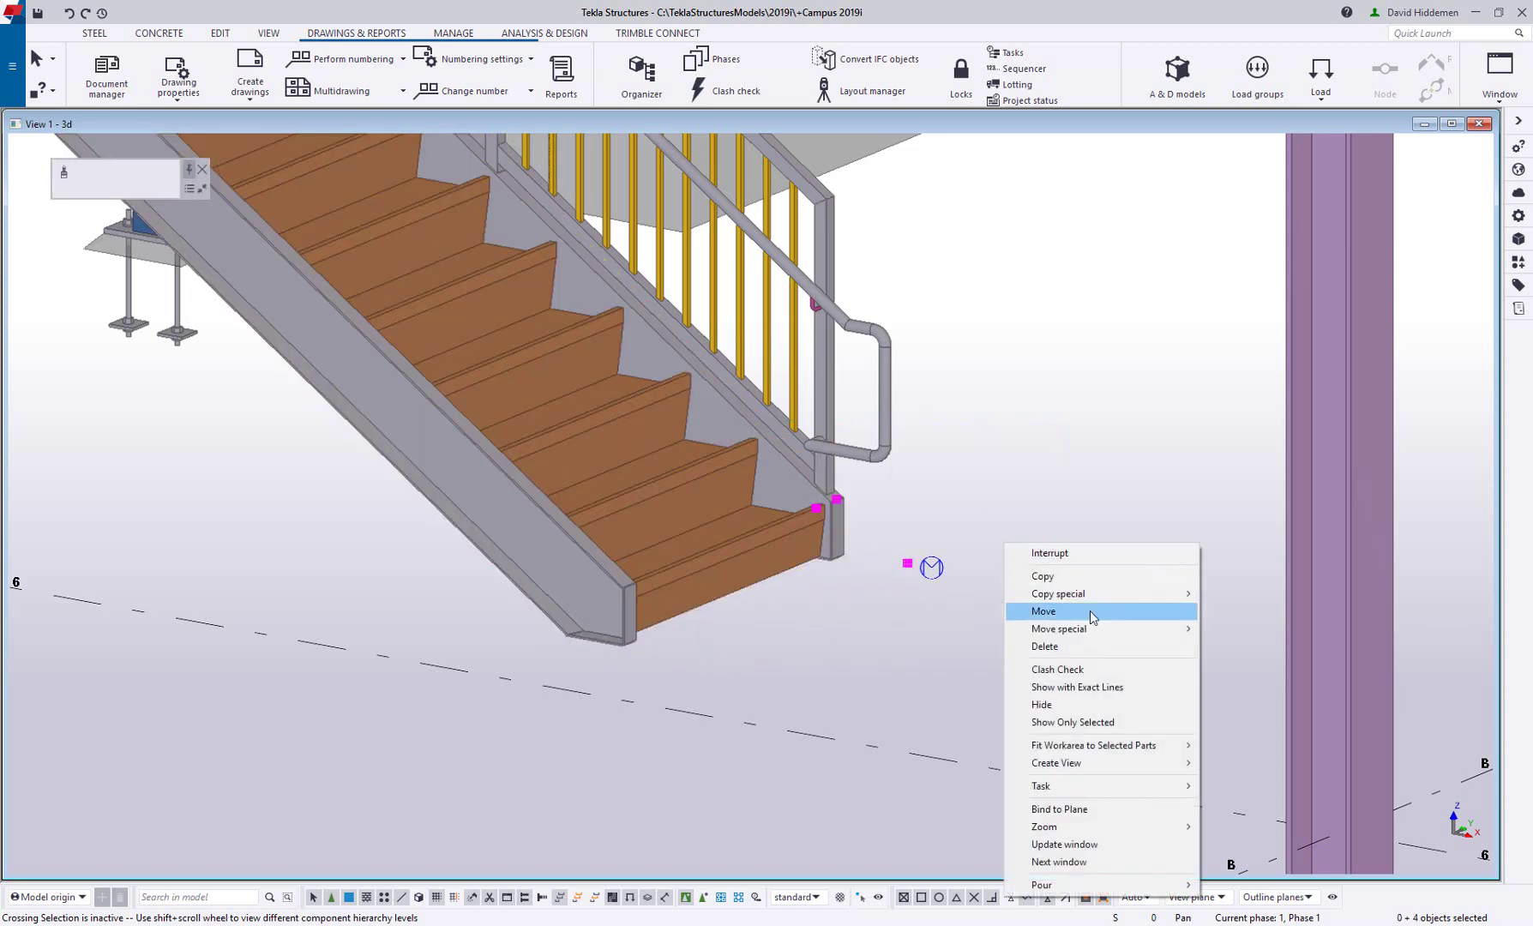
{"action": "left_click", "coordinate": [1090, 610]}
{"action": "scroll", "coordinate": [957, 609], "scroll_direction": "up", "scroll_amount": 4}
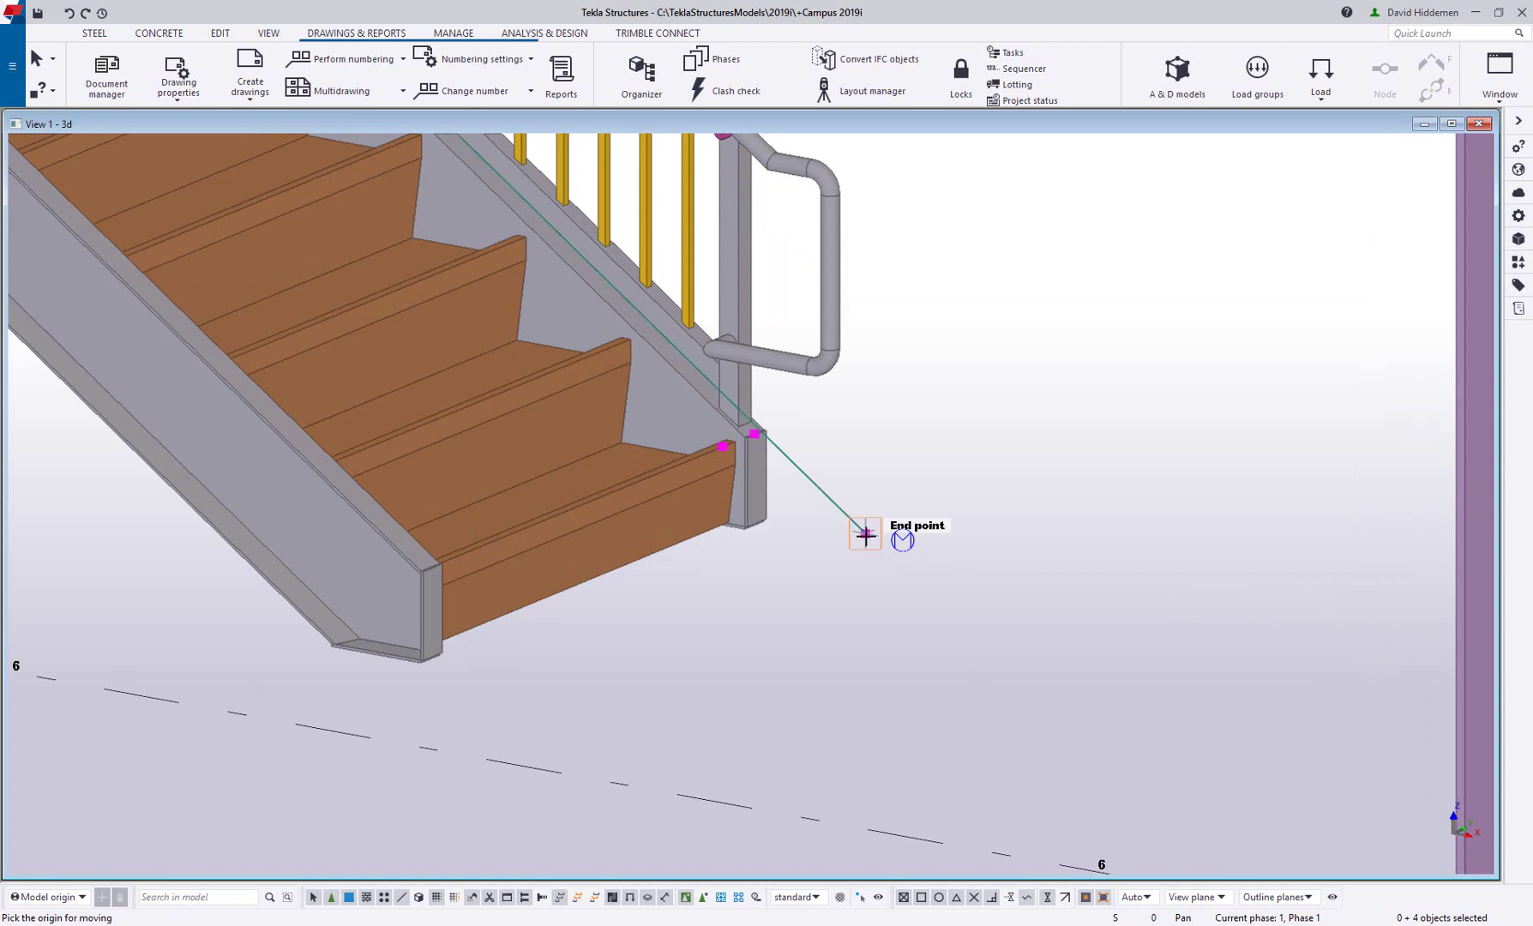
{"action": "left_click", "coordinate": [866, 533]}
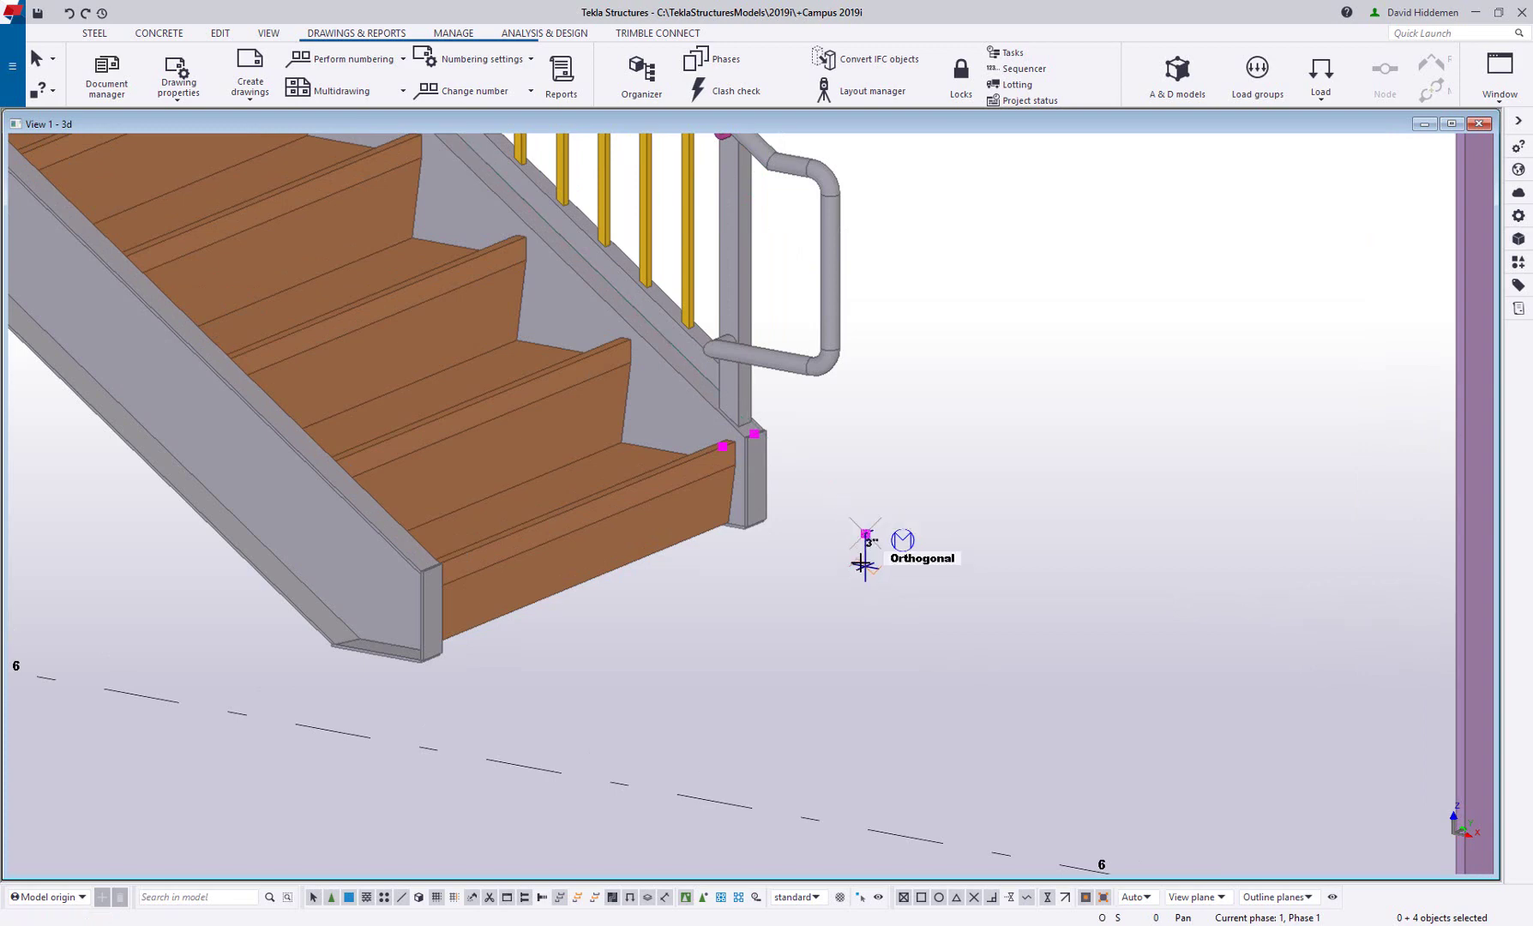
{"action": "left_click", "coordinate": [949, 468]}
- Reapply the Railings (S77) component settings to the picket railing and the grab rail at the moved stair flight
{"action": "scroll", "coordinate": [867, 496], "scroll_direction": "down", "scroll_amount": 4}
{"action": "middle_click_drag", "start_coordinate": [867, 496], "coordinate": [1101, 699]}
{"action": "scroll", "coordinate": [962, 470], "scroll_direction": "up", "scroll_amount": 2}
{"action": "left_click", "coordinate": [975, 319]}
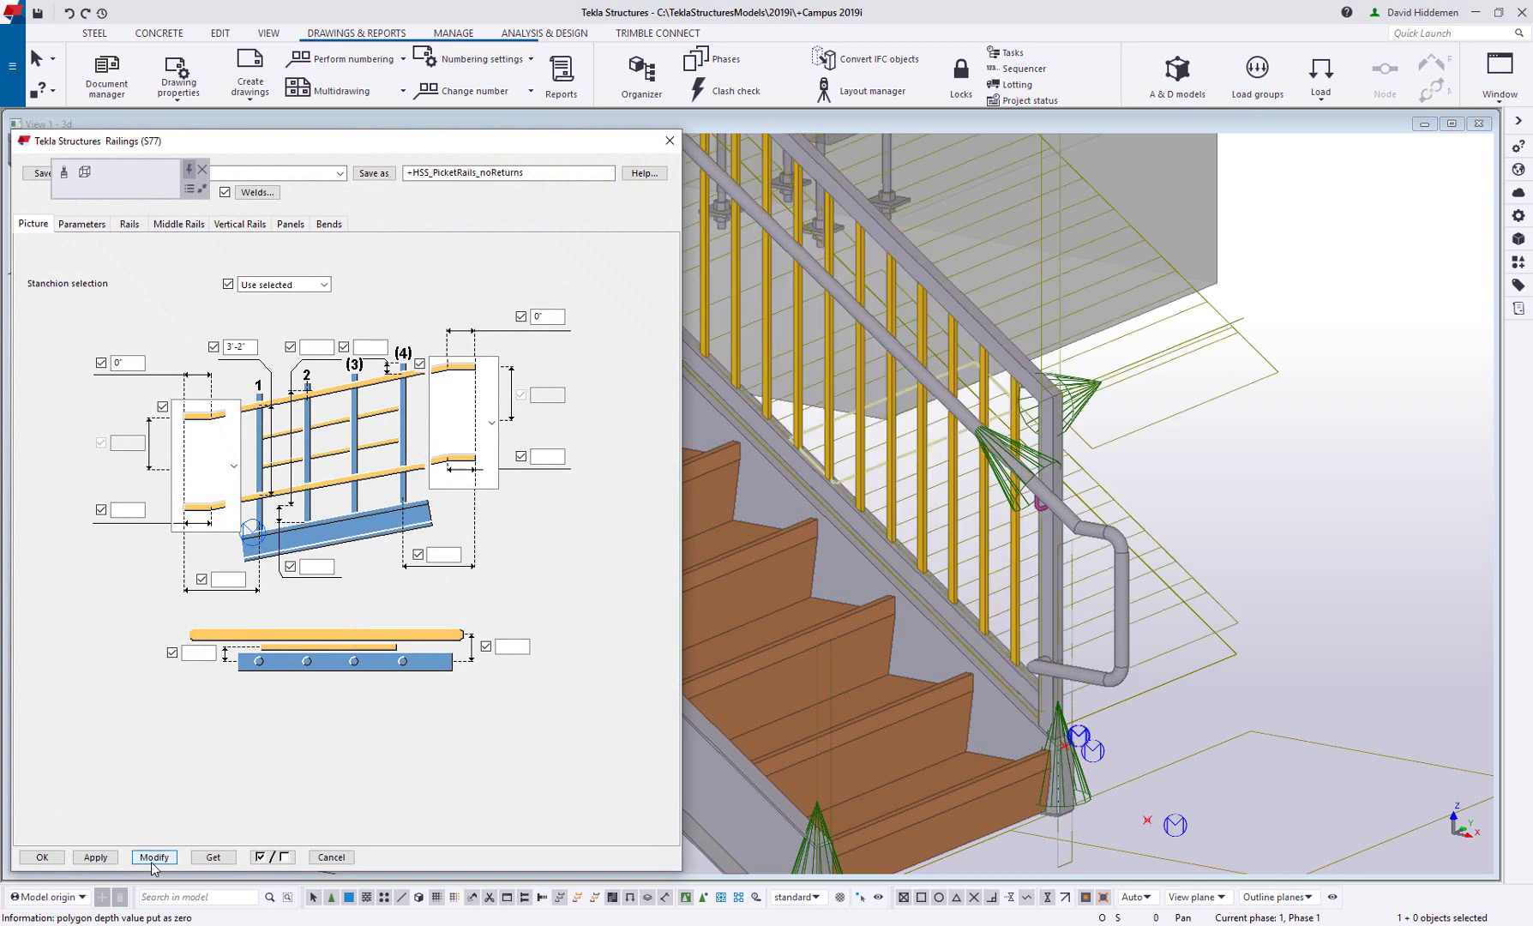
{"action": "double_click", "coordinate": [960, 416]}
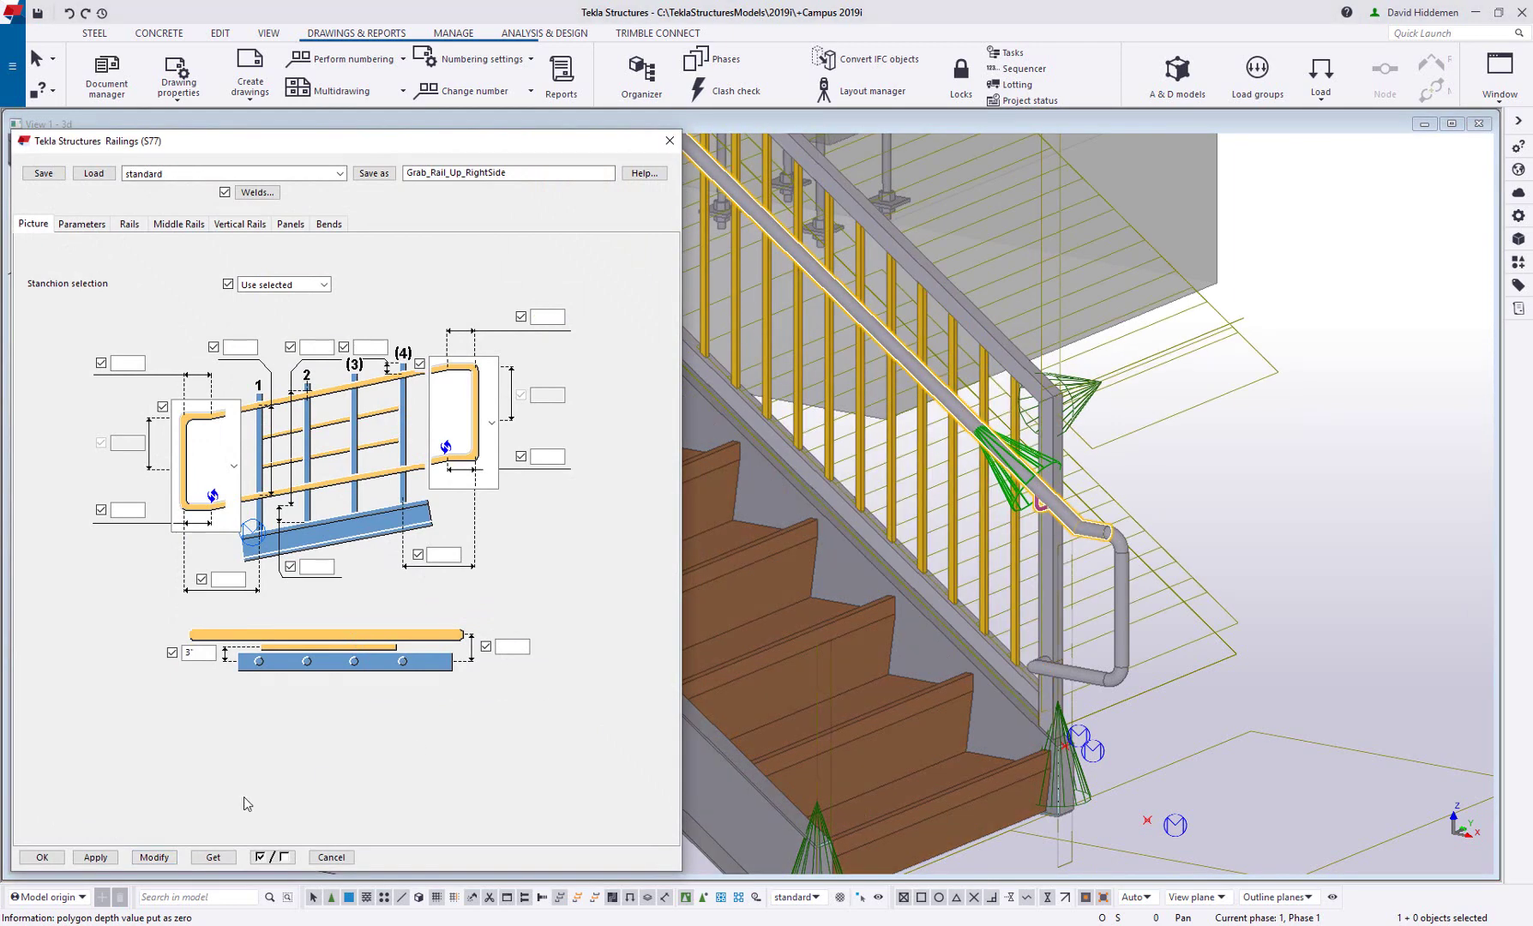
{"action": "left_click", "coordinate": [154, 857]}
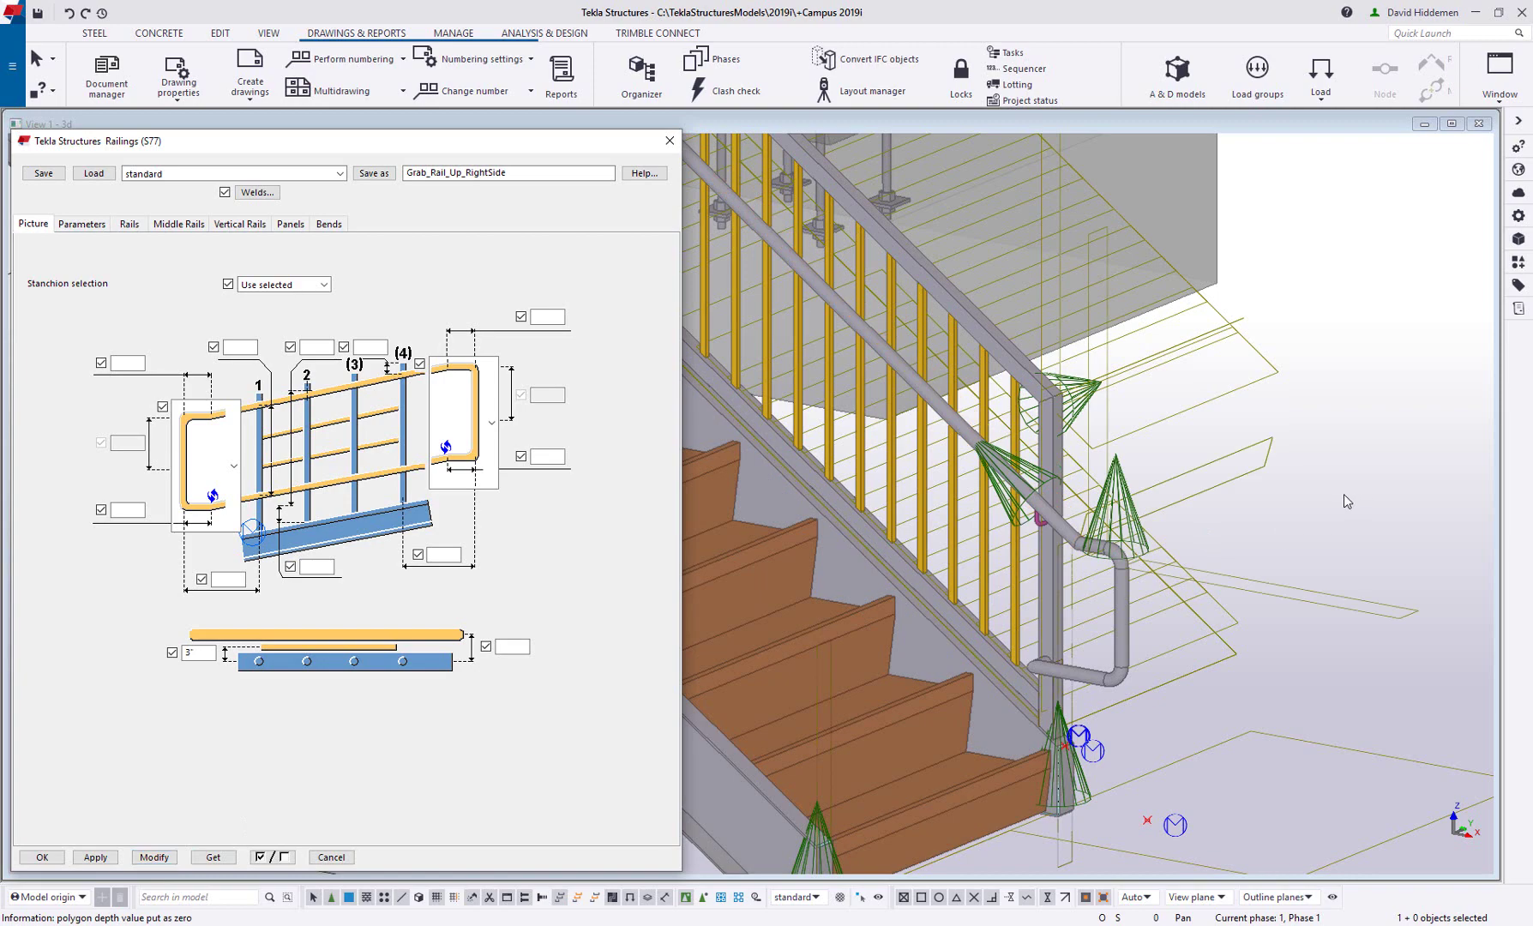
{"action": "left_click", "coordinate": [1343, 497]}
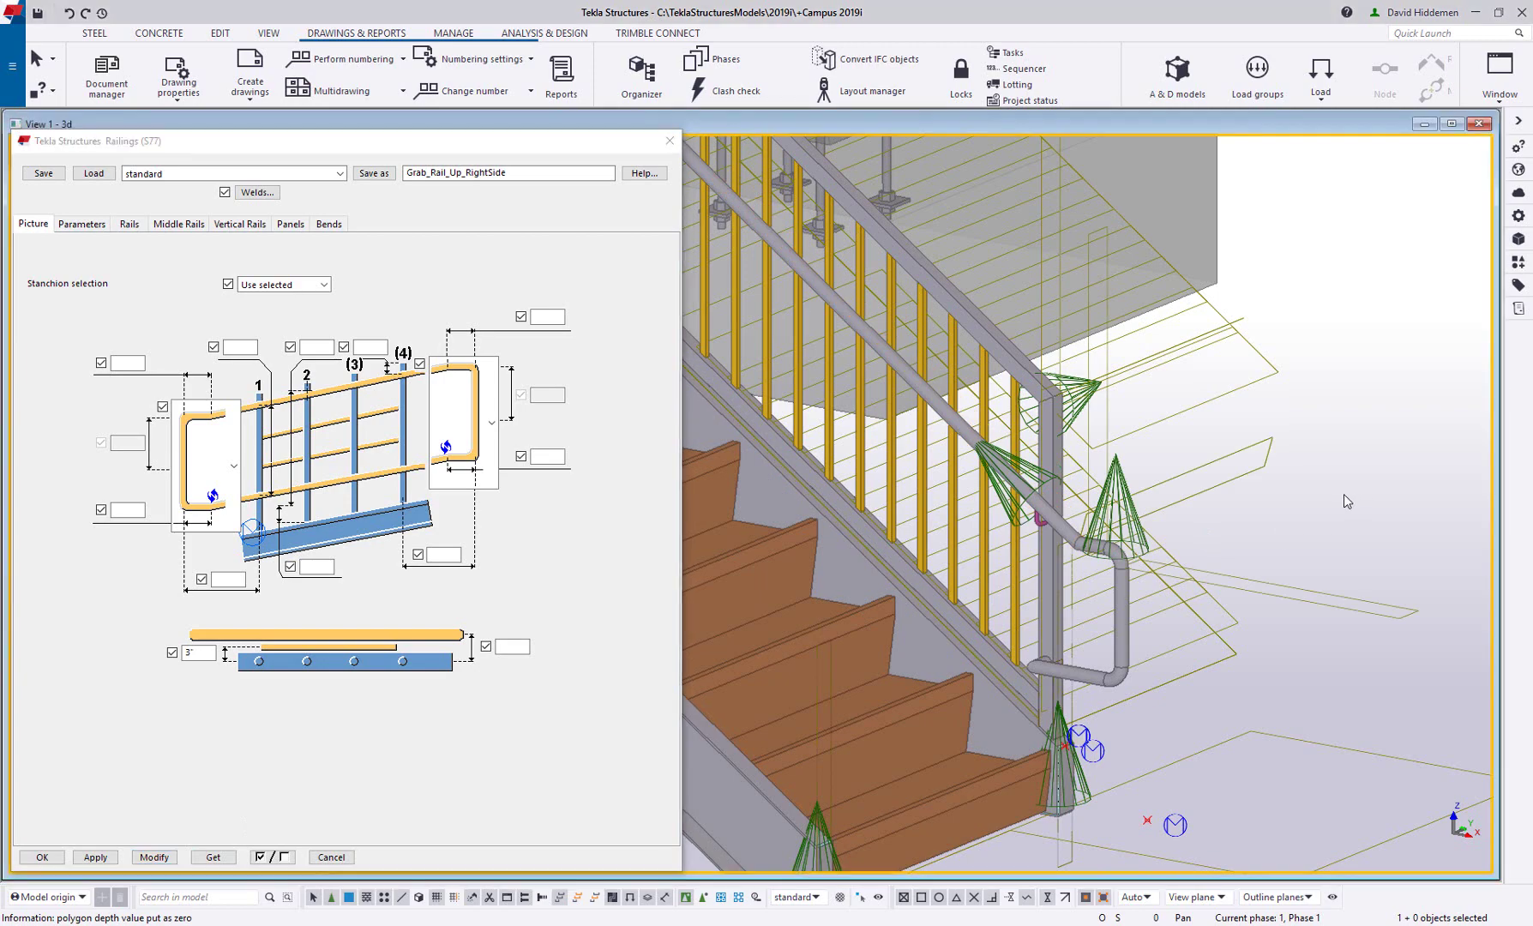
{"action": "left_click", "coordinate": [669, 141]}
- Move the lower end handles of the grab rail's bottom return 2" straight down, using the lower corner point as origin
{"action": "scroll", "coordinate": [910, 557], "scroll_direction": "up", "scroll_amount": 5}
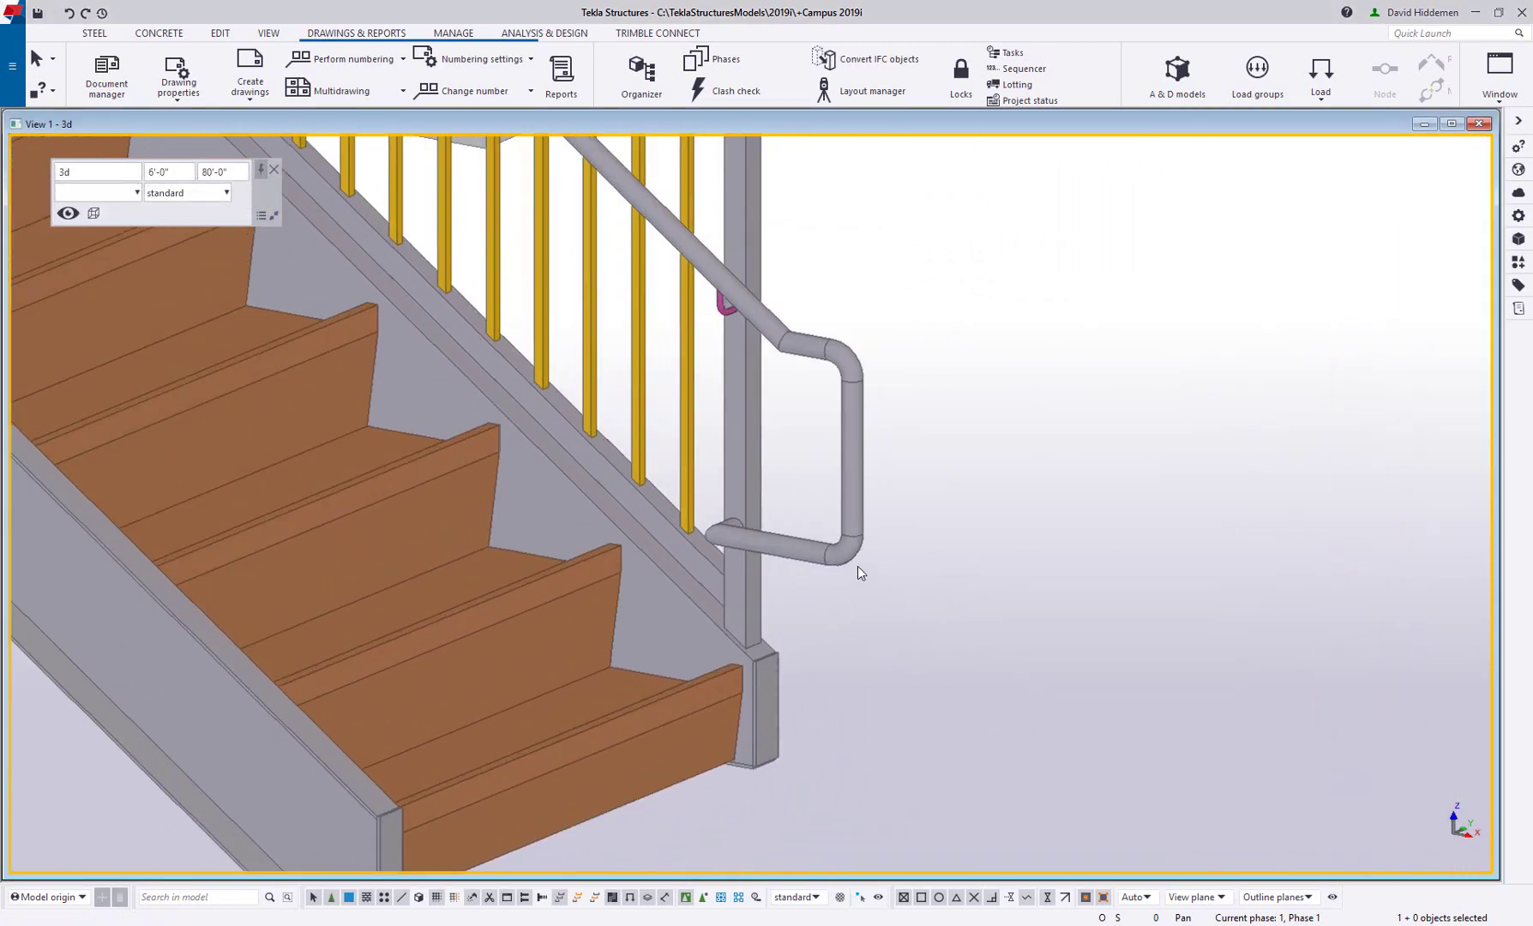
{"action": "scroll", "coordinate": [857, 565], "scroll_direction": "up", "scroll_amount": 2}
{"action": "left_click", "coordinate": [847, 452]}
{"action": "left_click", "coordinate": [819, 549], "text": "shift"}
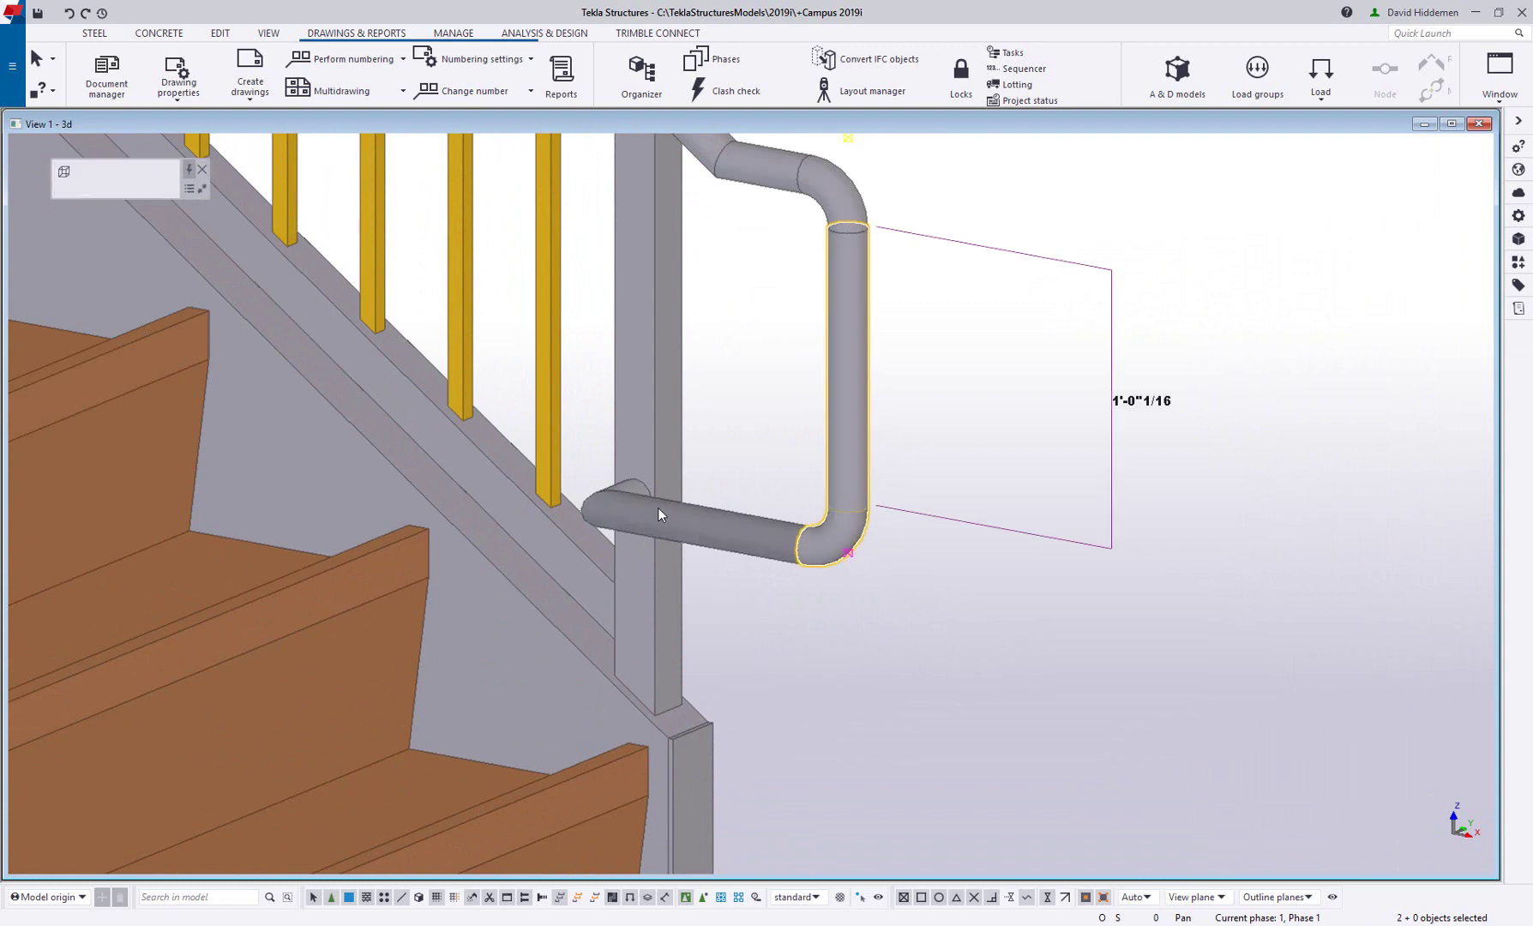
{"action": "left_click", "coordinate": [636, 491], "text": "shift"}
{"action": "left_click_drag", "start_coordinate": [485, 414], "coordinate": [925, 626]}
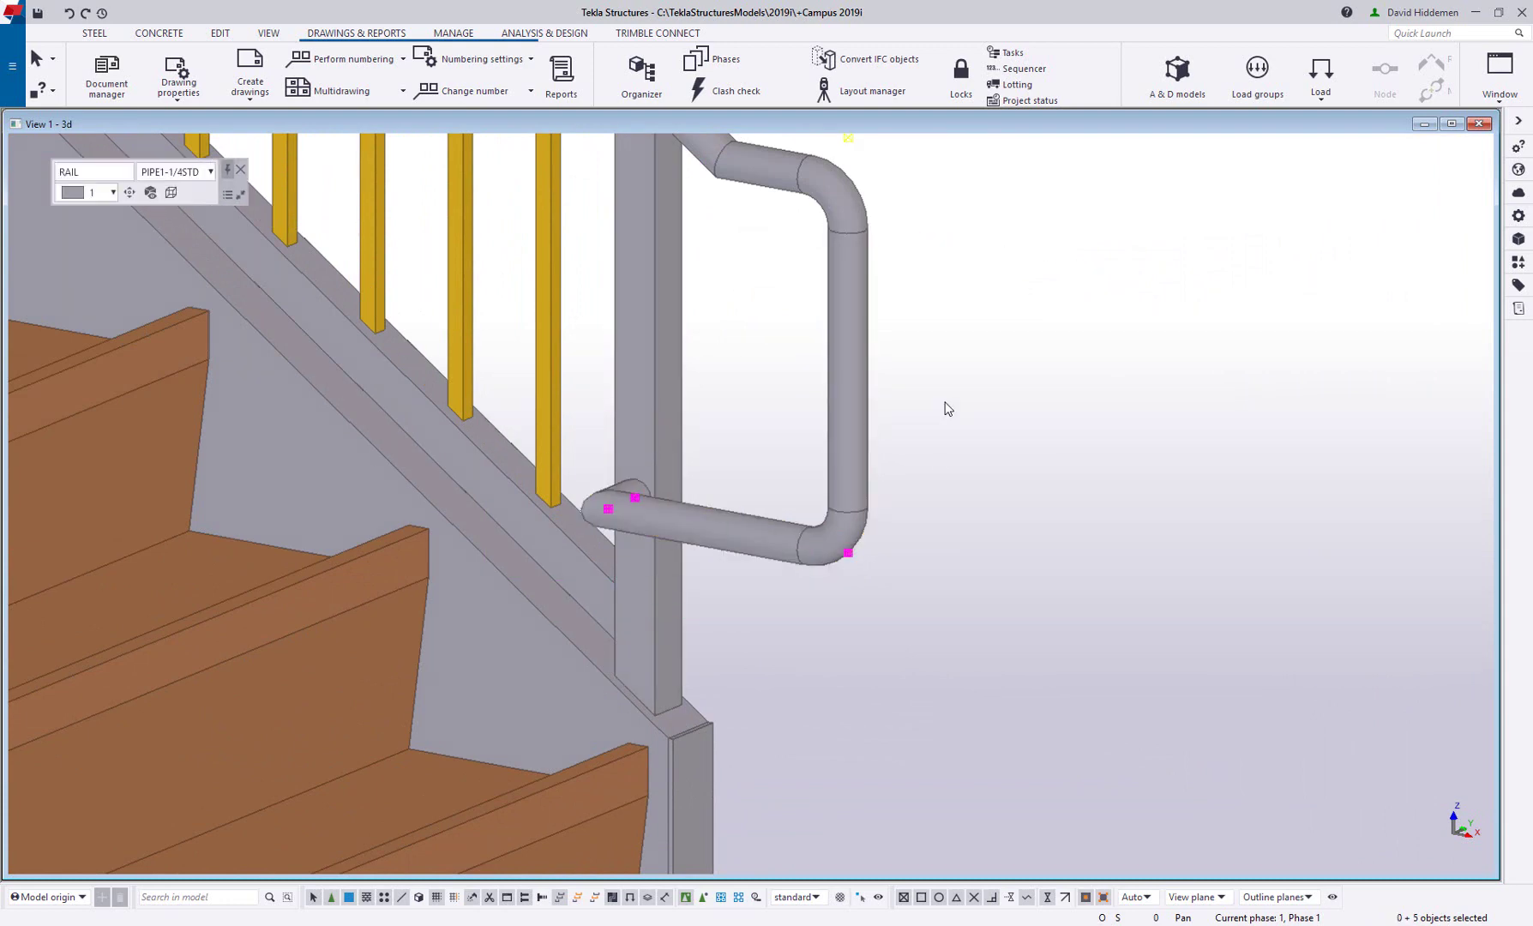
{"action": "right_click", "coordinate": [953, 381]}
{"action": "left_click", "coordinate": [994, 449]}
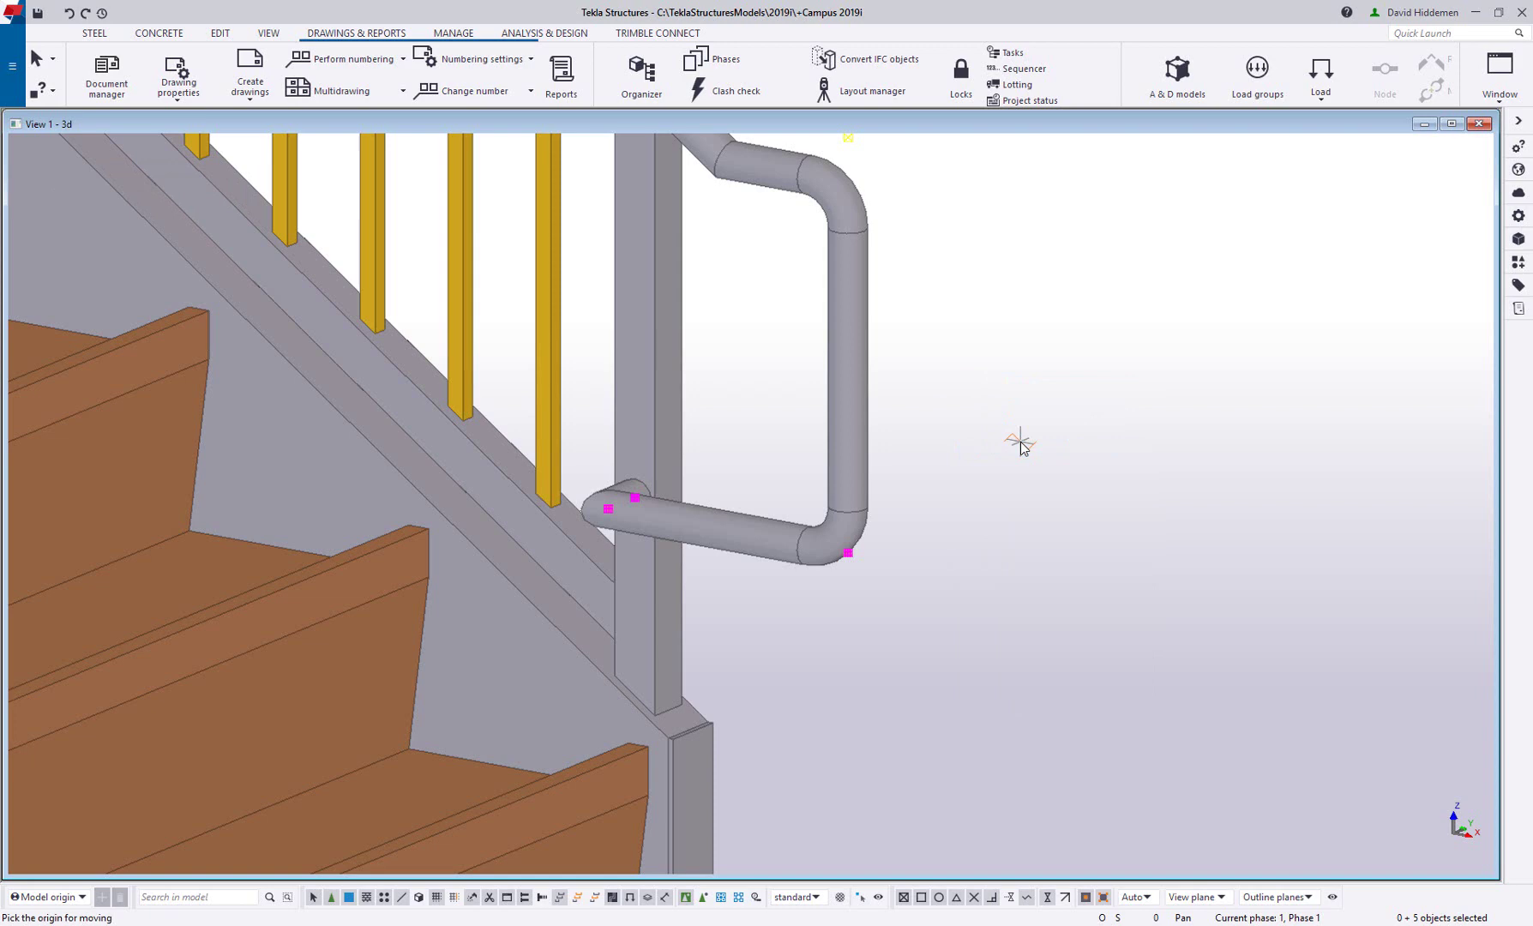
{"action": "left_click", "coordinate": [849, 553]}
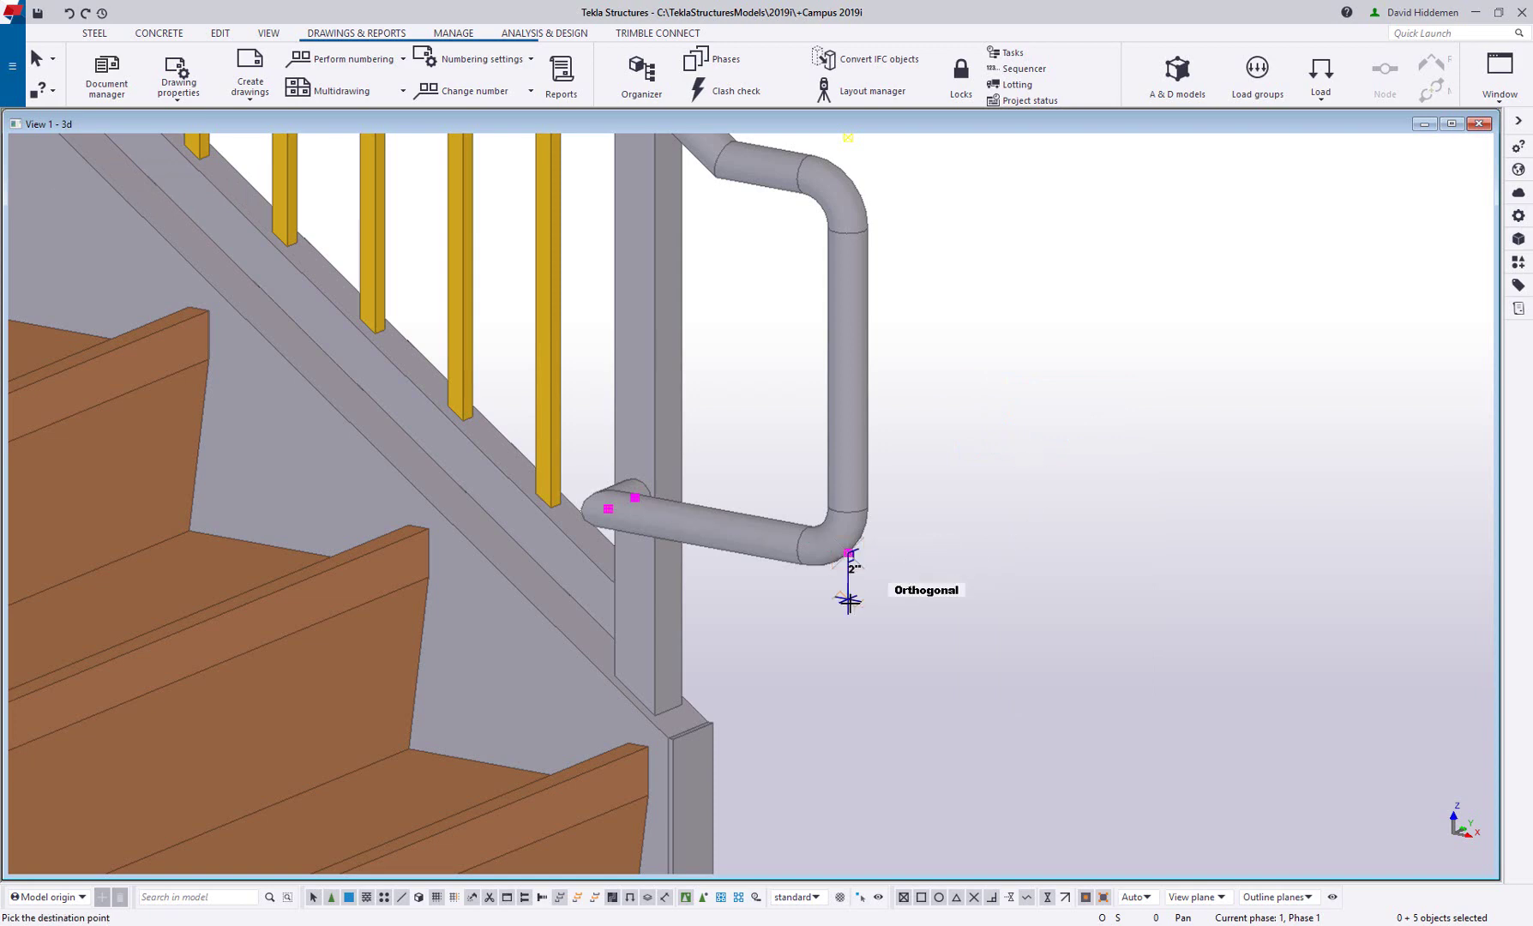
{"action": "left_click", "coordinate": [849, 601]}
{"action": "left_click", "coordinate": [995, 478]}
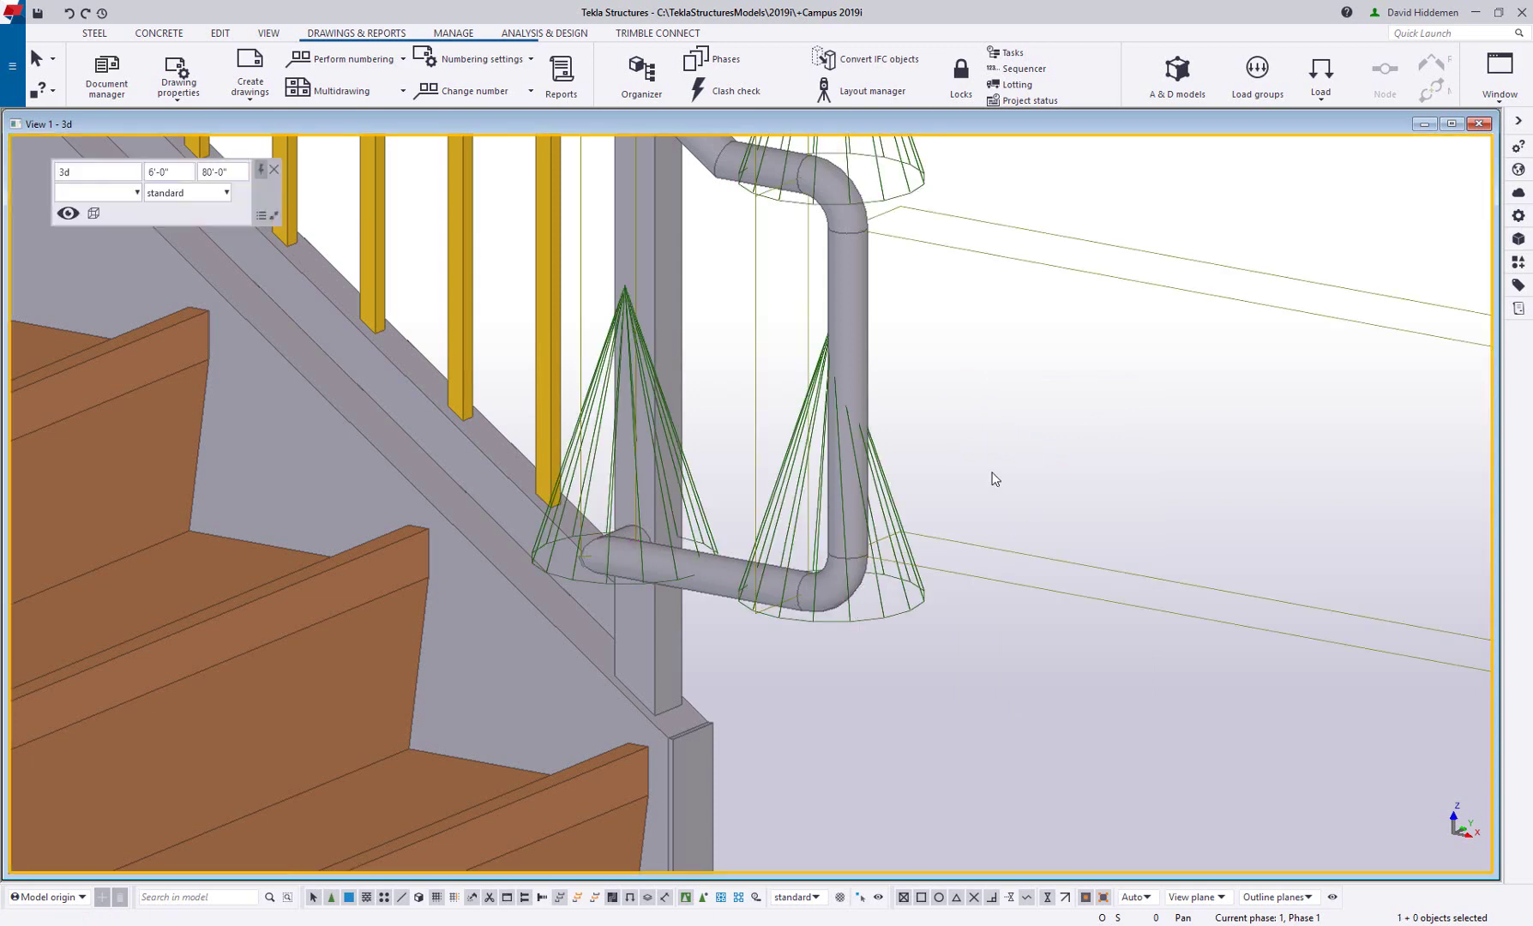
- Perform numbering on the model to cover the modified stair flight and railings
{"action": "scroll", "coordinate": [980, 490], "scroll_direction": "down", "scroll_amount": 5}
{"action": "scroll", "coordinate": [497, 537], "scroll_direction": "down", "scroll_amount": 3}
{"action": "middle_click_drag", "start_coordinate": [497, 533], "coordinate": [763, 705]}
{"action": "middle_click_drag", "start_coordinate": [480, 620], "coordinate": [563, 584]}
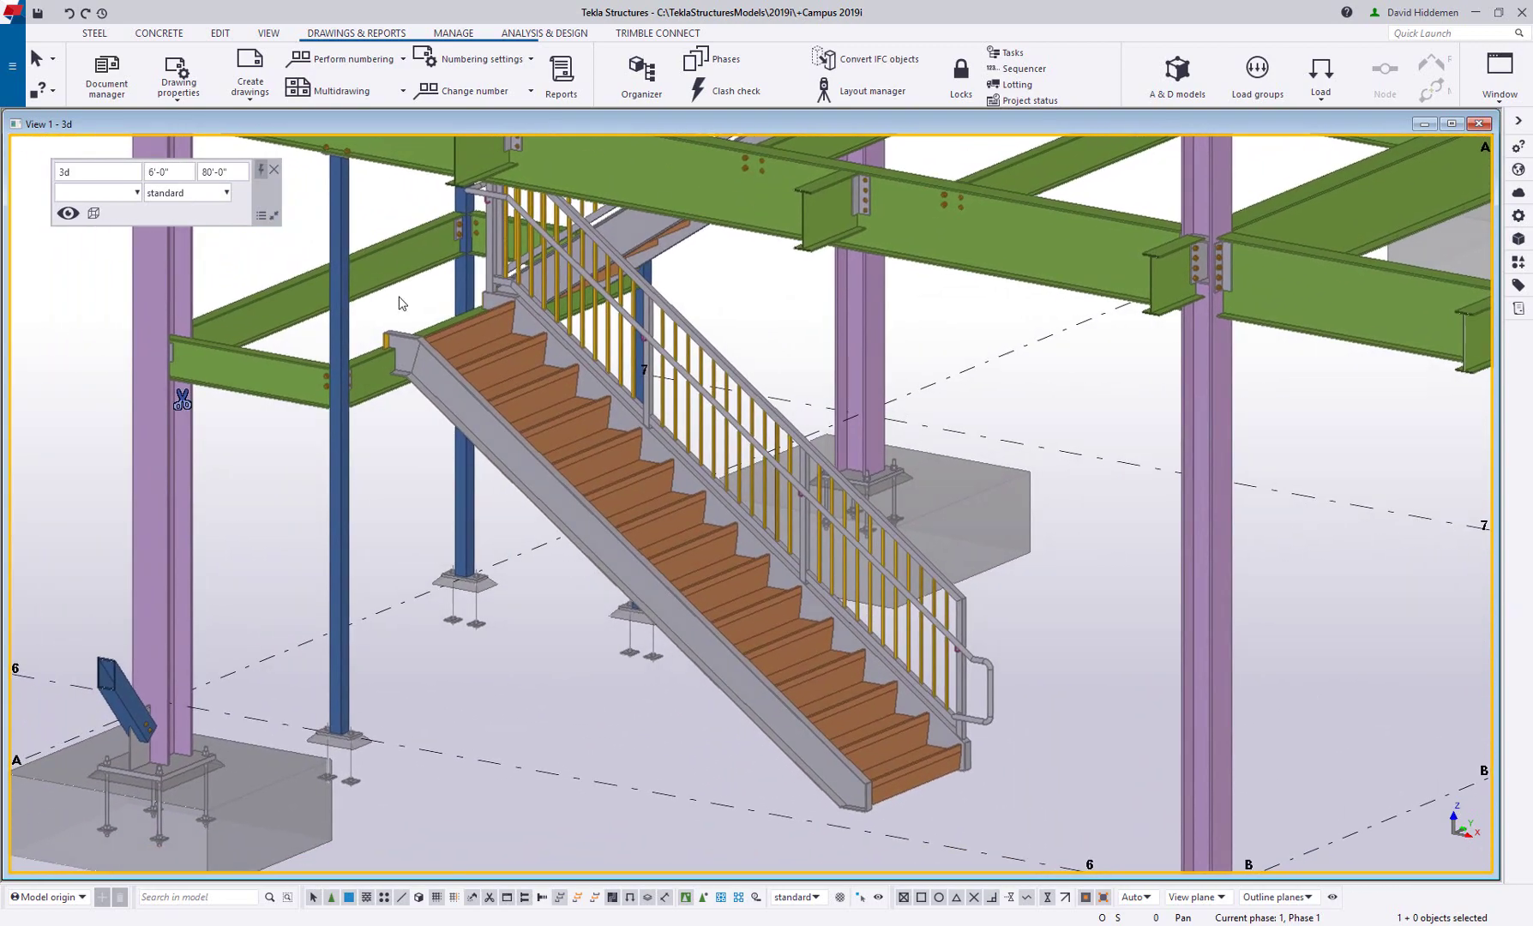
{"action": "left_click", "coordinate": [402, 58]}
{"action": "left_click", "coordinate": [364, 177]}
- List the out-of-date drawings among all drawings in the document manager and open the STAIR drawing ST4
{"action": "key", "text": "ctrl+l"}
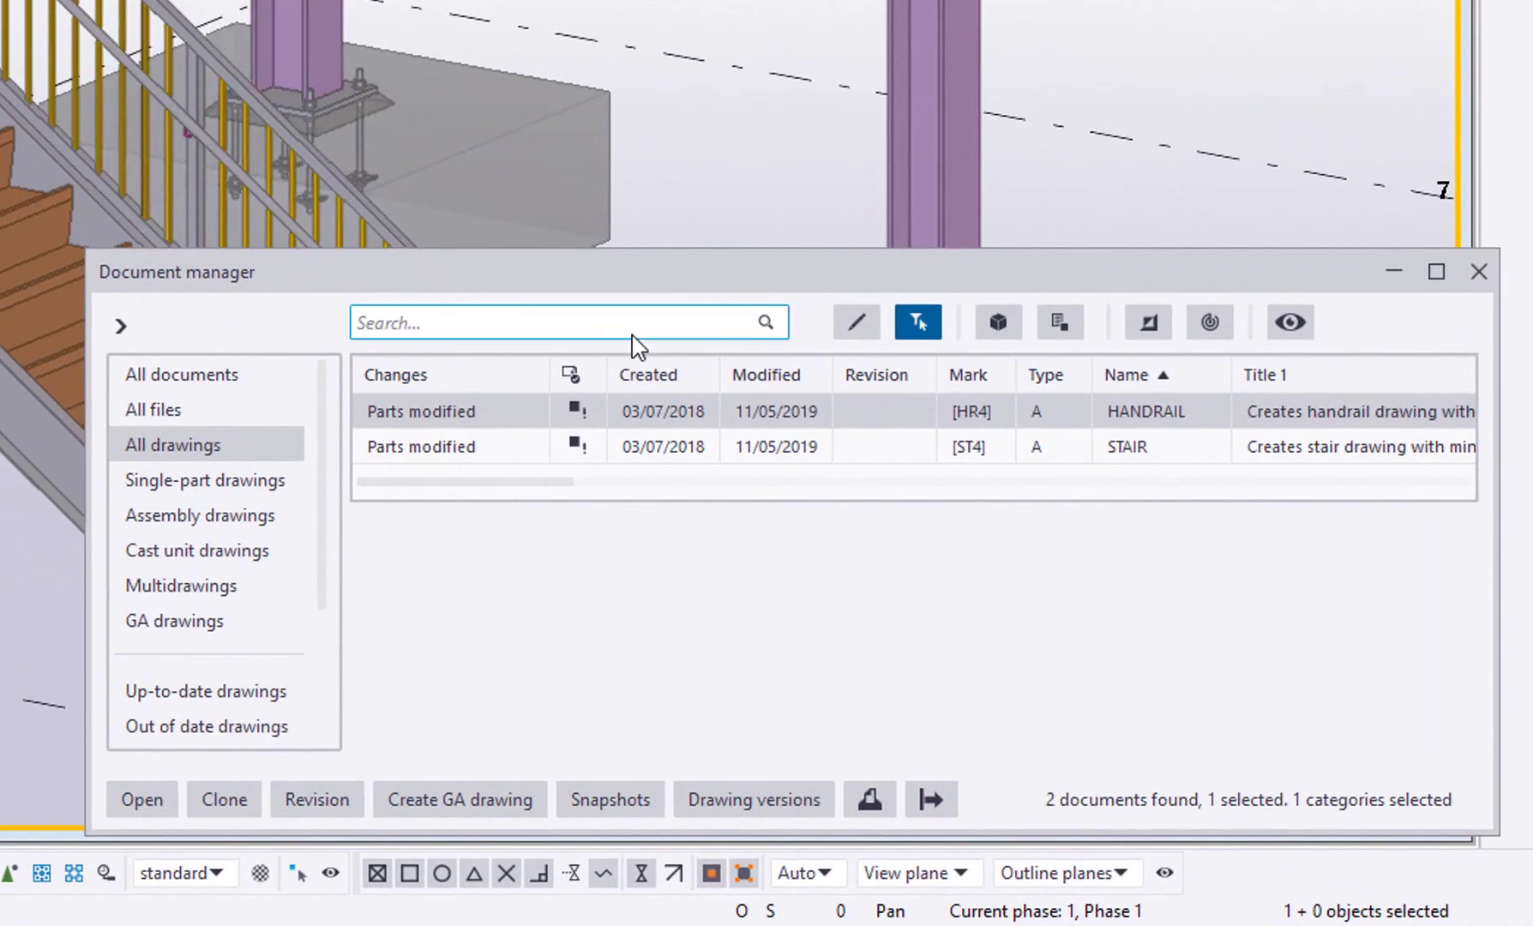
{"action": "left_click", "coordinate": [926, 334]}
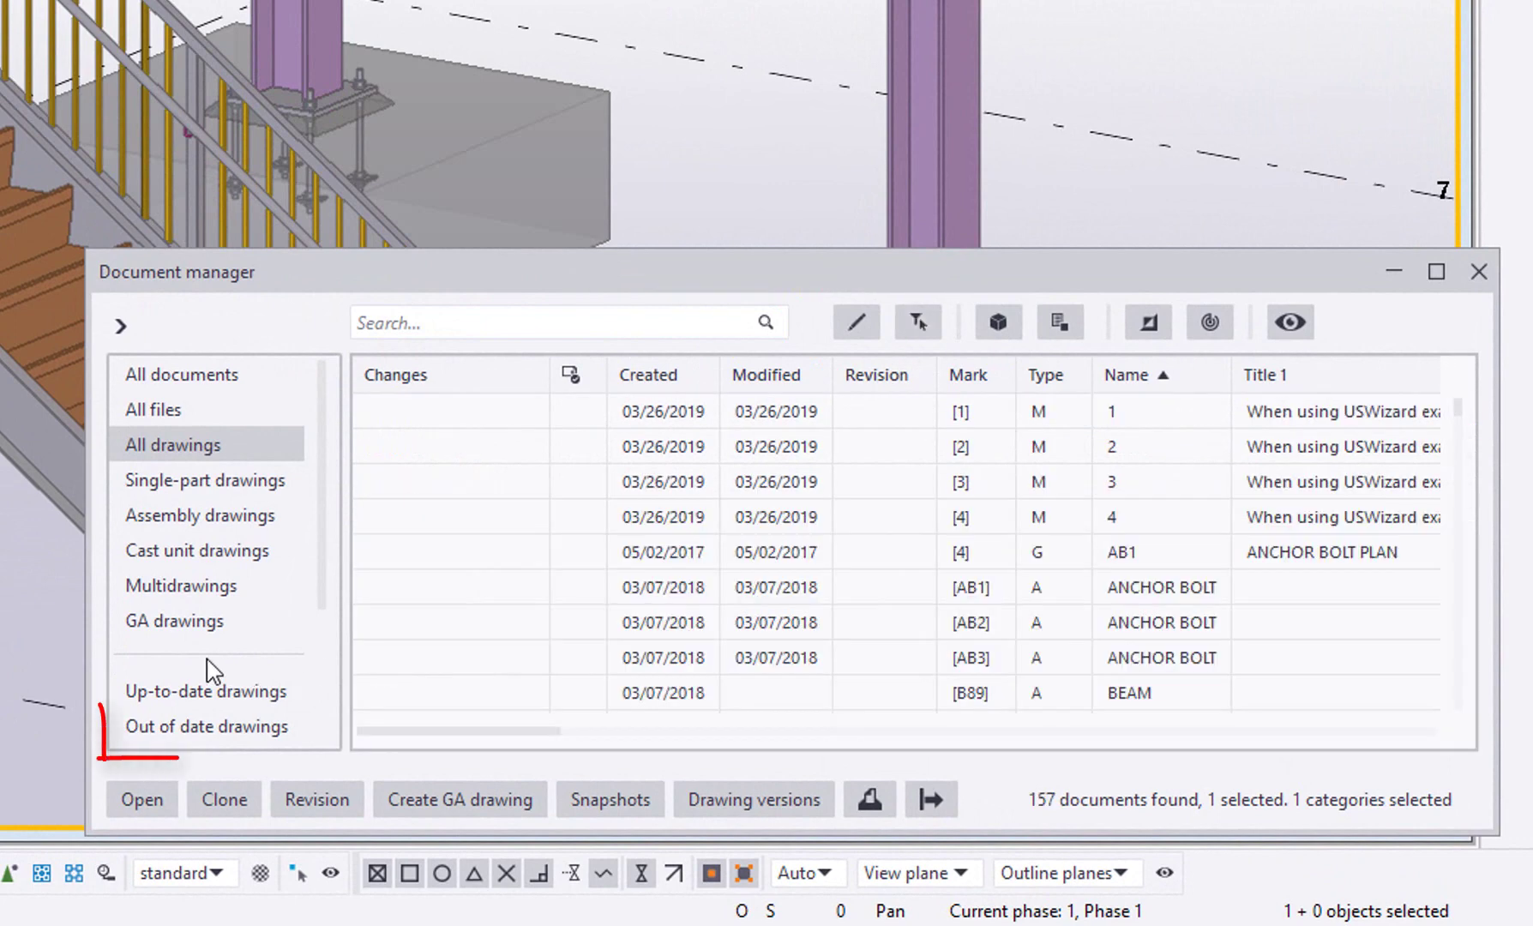
{"action": "left_click", "coordinate": [236, 735]}
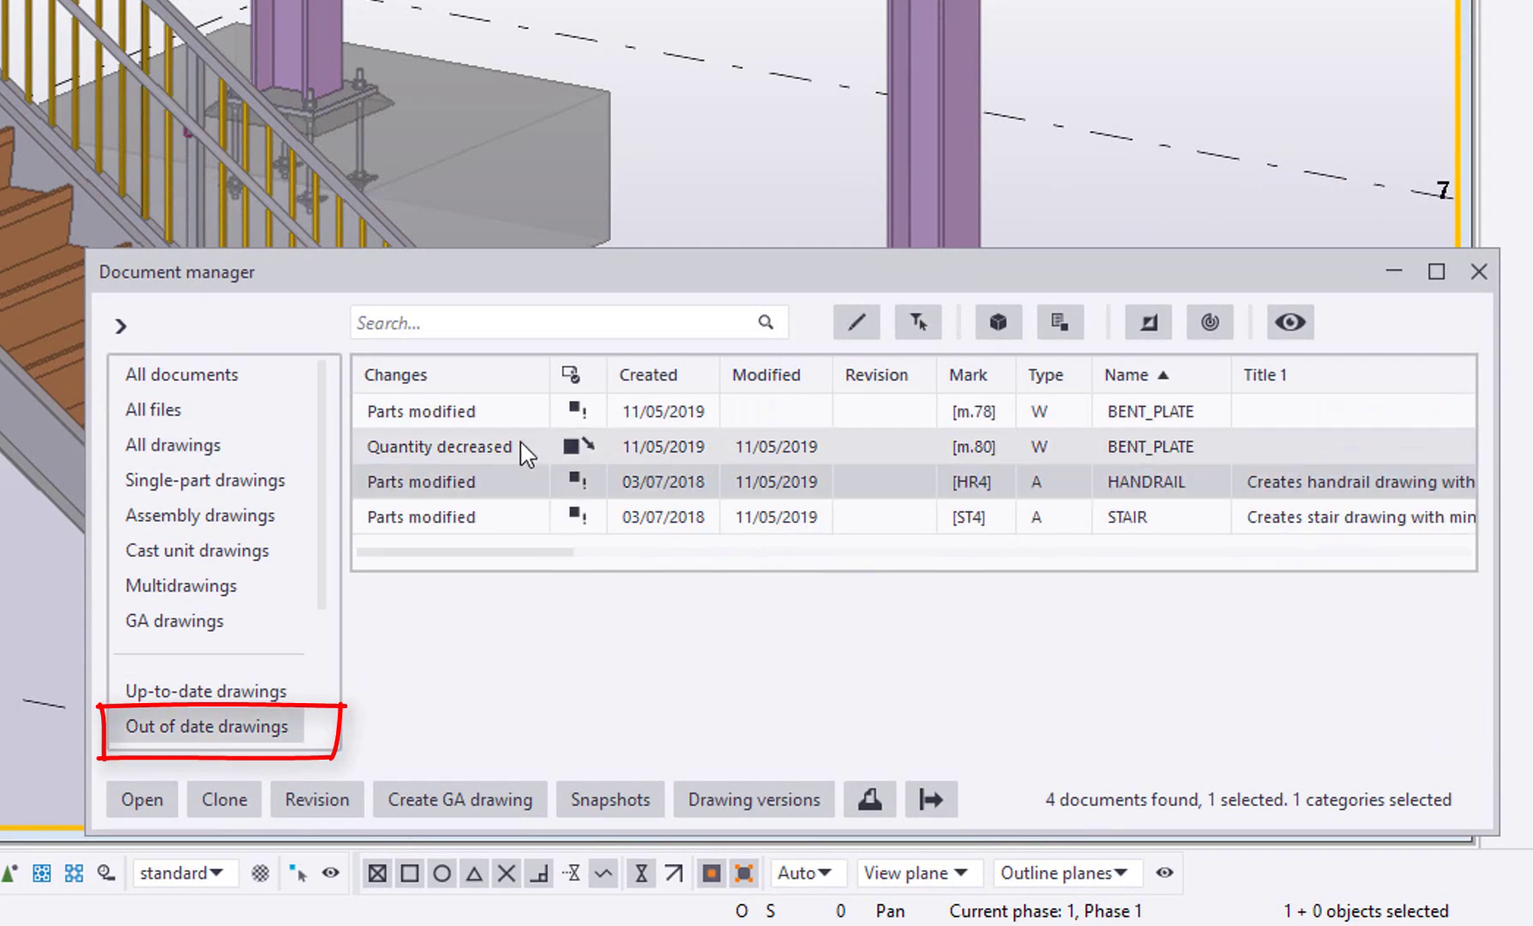
{"action": "left_click", "coordinate": [986, 519]}
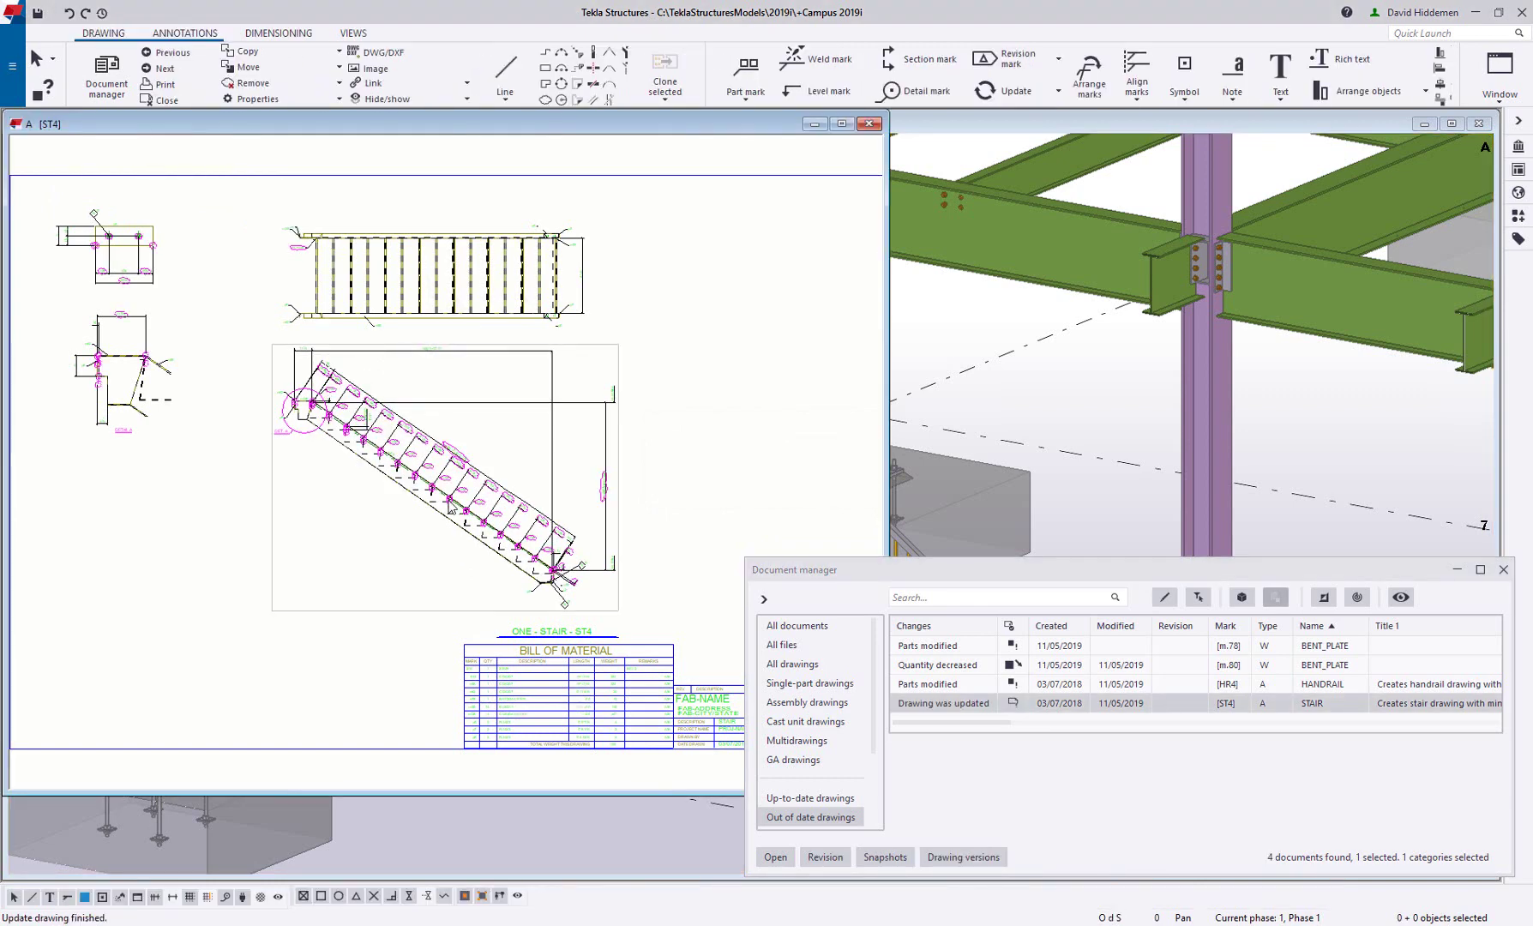
- Examine the clouded dimensions, bill of material and Detail A in drawing ST4, and close it keeping the changes
{"action": "scroll", "coordinate": [451, 510], "scroll_direction": "up", "scroll_amount": 8}
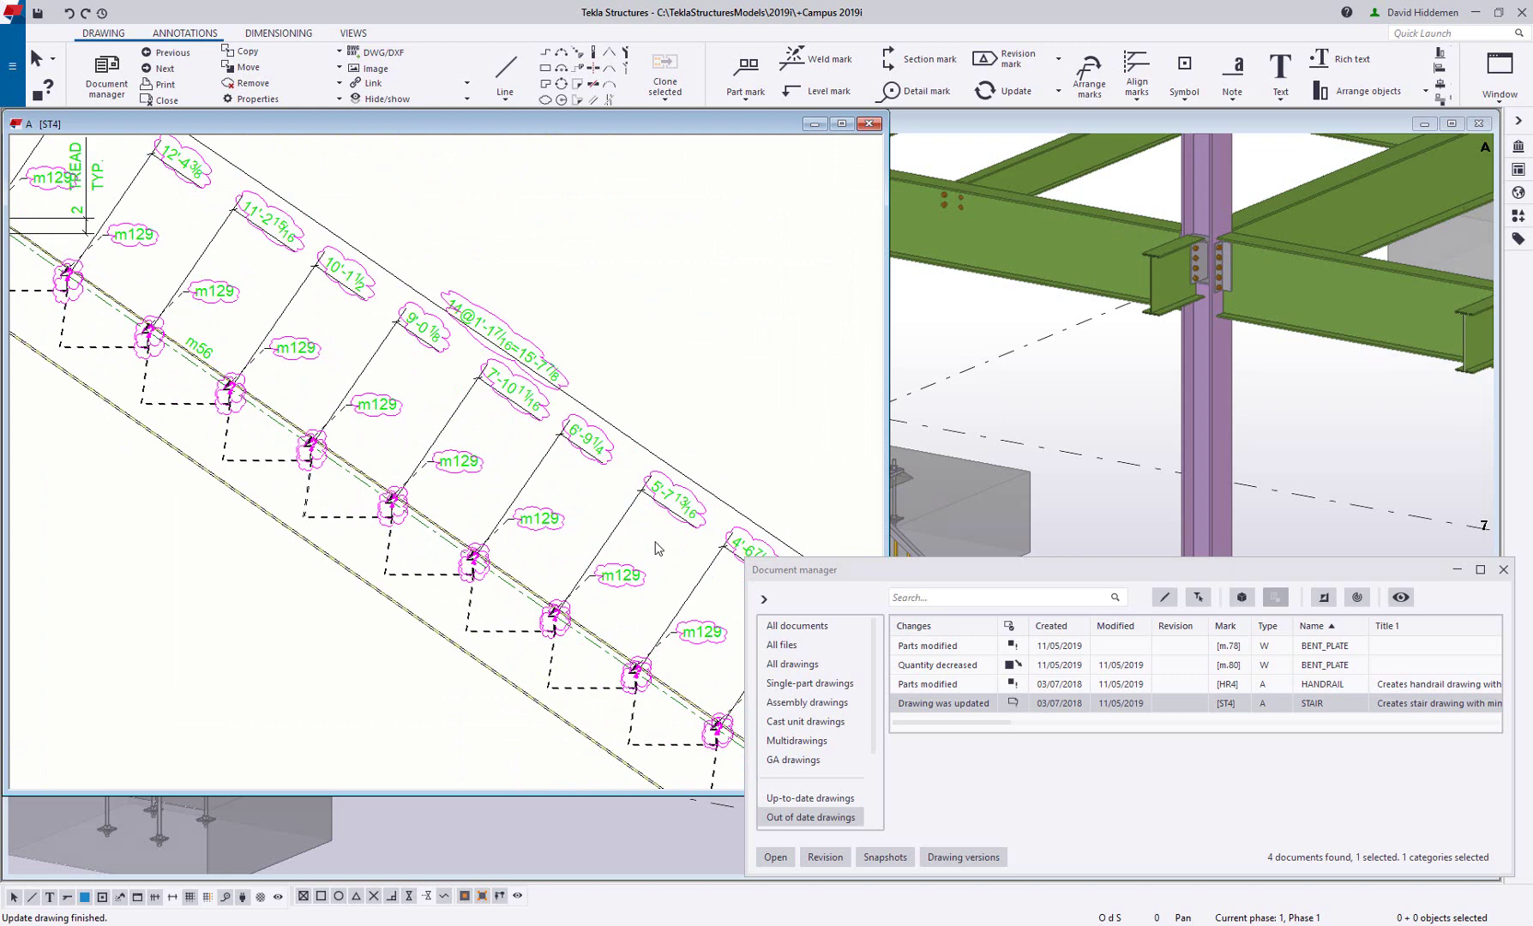
{"action": "scroll", "coordinate": [657, 549], "scroll_direction": "down", "scroll_amount": 10}
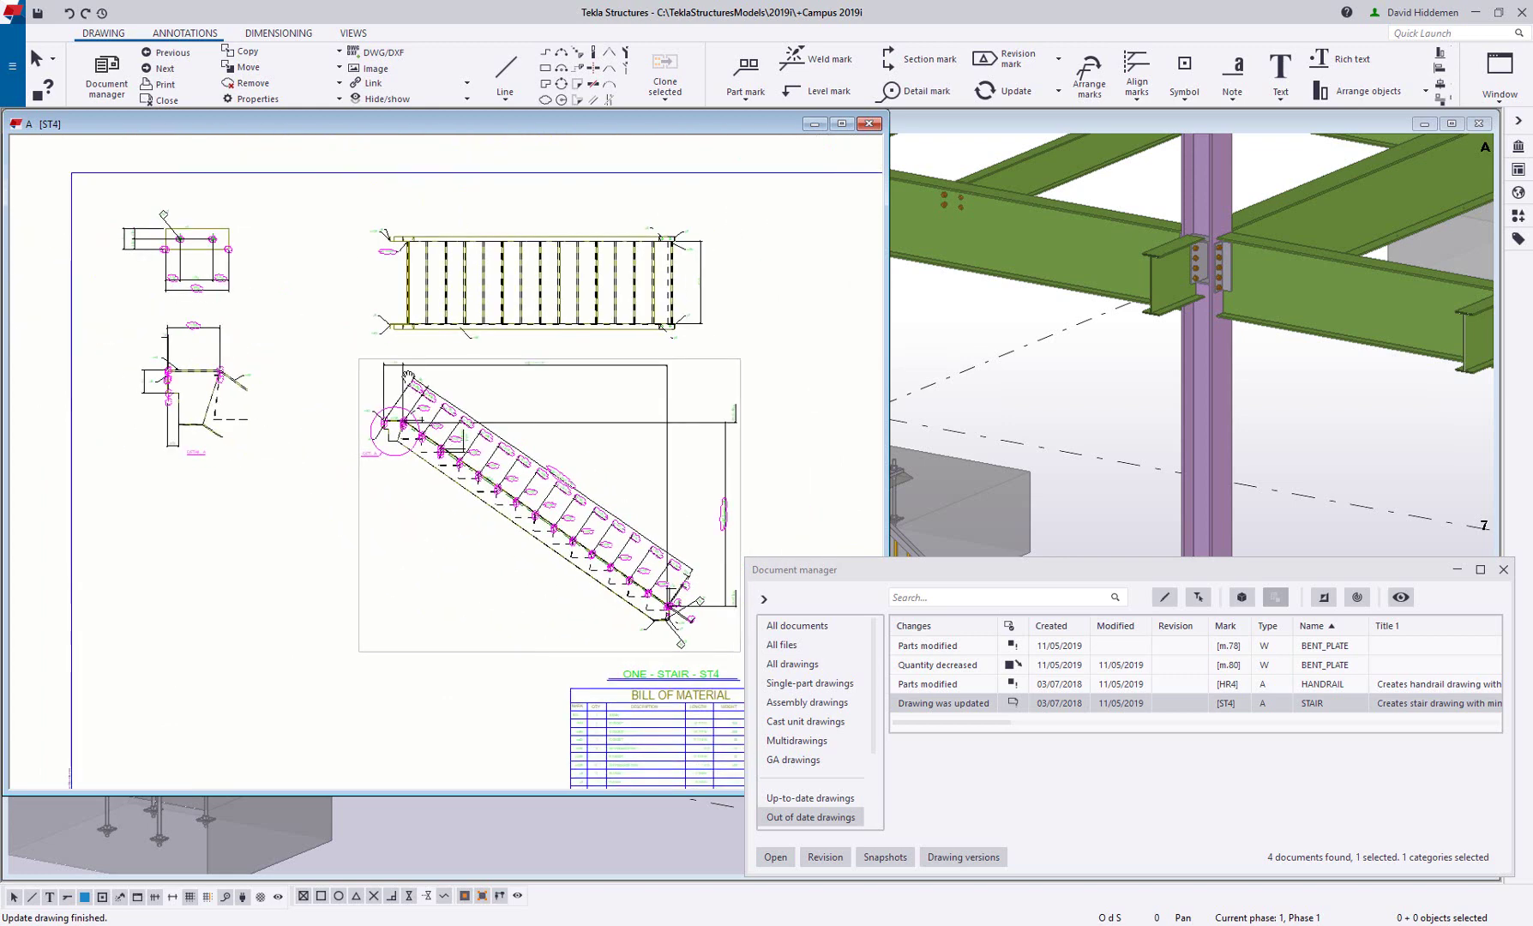
{"action": "middle_click_drag", "start_coordinate": [409, 375], "coordinate": [195, 154]}
{"action": "scroll", "coordinate": [486, 545], "scroll_direction": "up", "scroll_amount": 8}
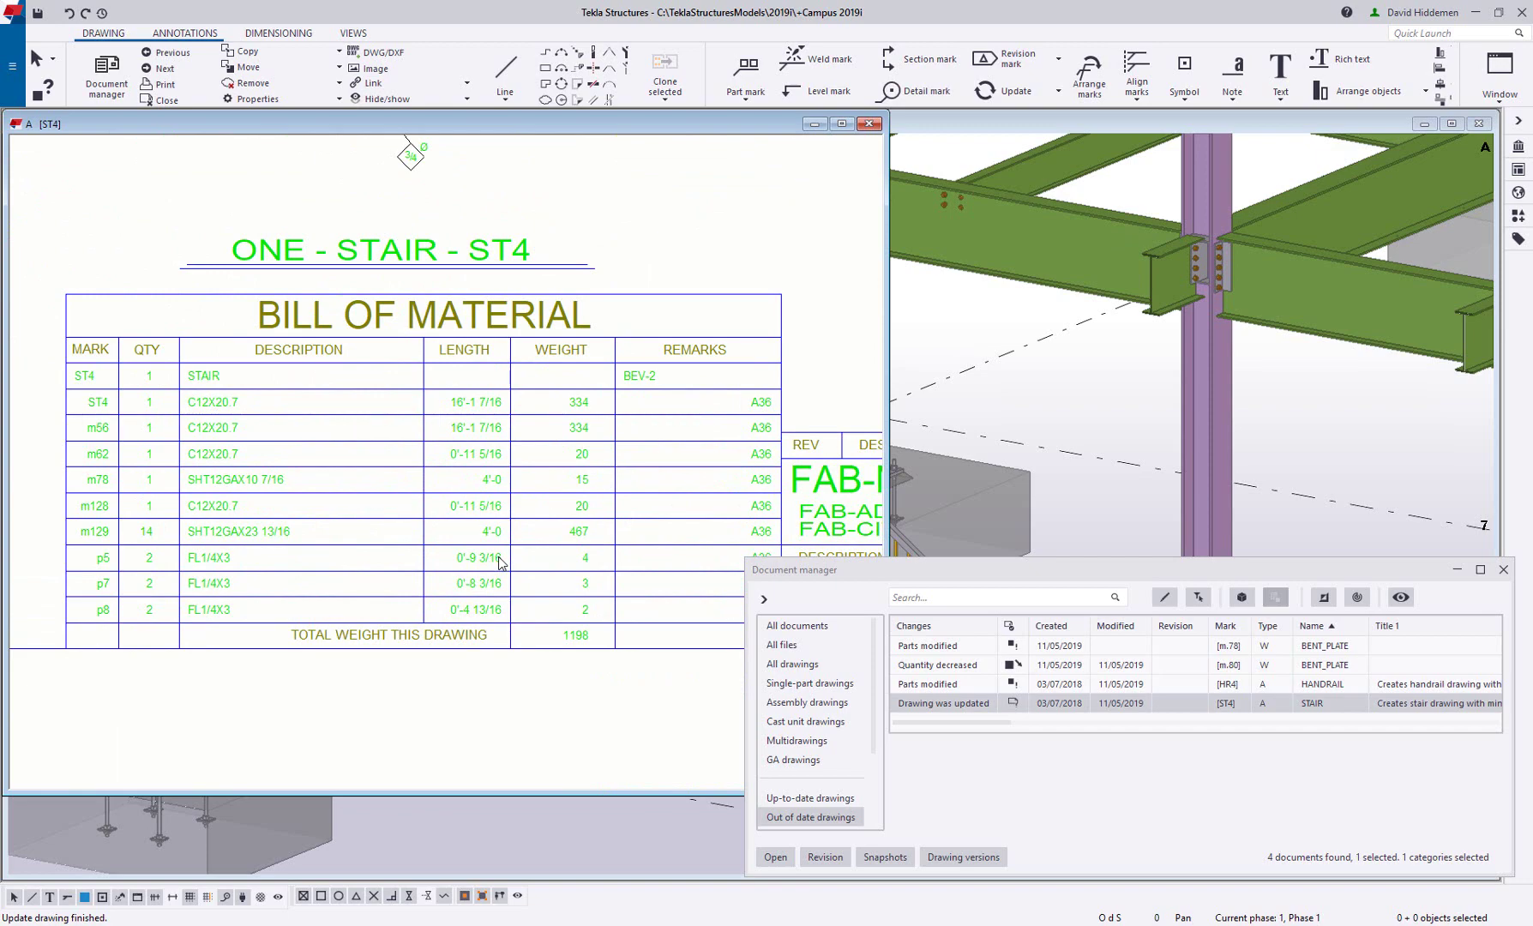
{"action": "scroll", "coordinate": [500, 559], "scroll_direction": "down", "scroll_amount": 7}
{"action": "middle_click_drag", "start_coordinate": [504, 477], "coordinate": [877, 781]}
{"action": "middle_click_drag", "start_coordinate": [499, 328], "coordinate": [665, 353]}
{"action": "scroll", "coordinate": [442, 316], "scroll_direction": "up", "scroll_amount": 4}
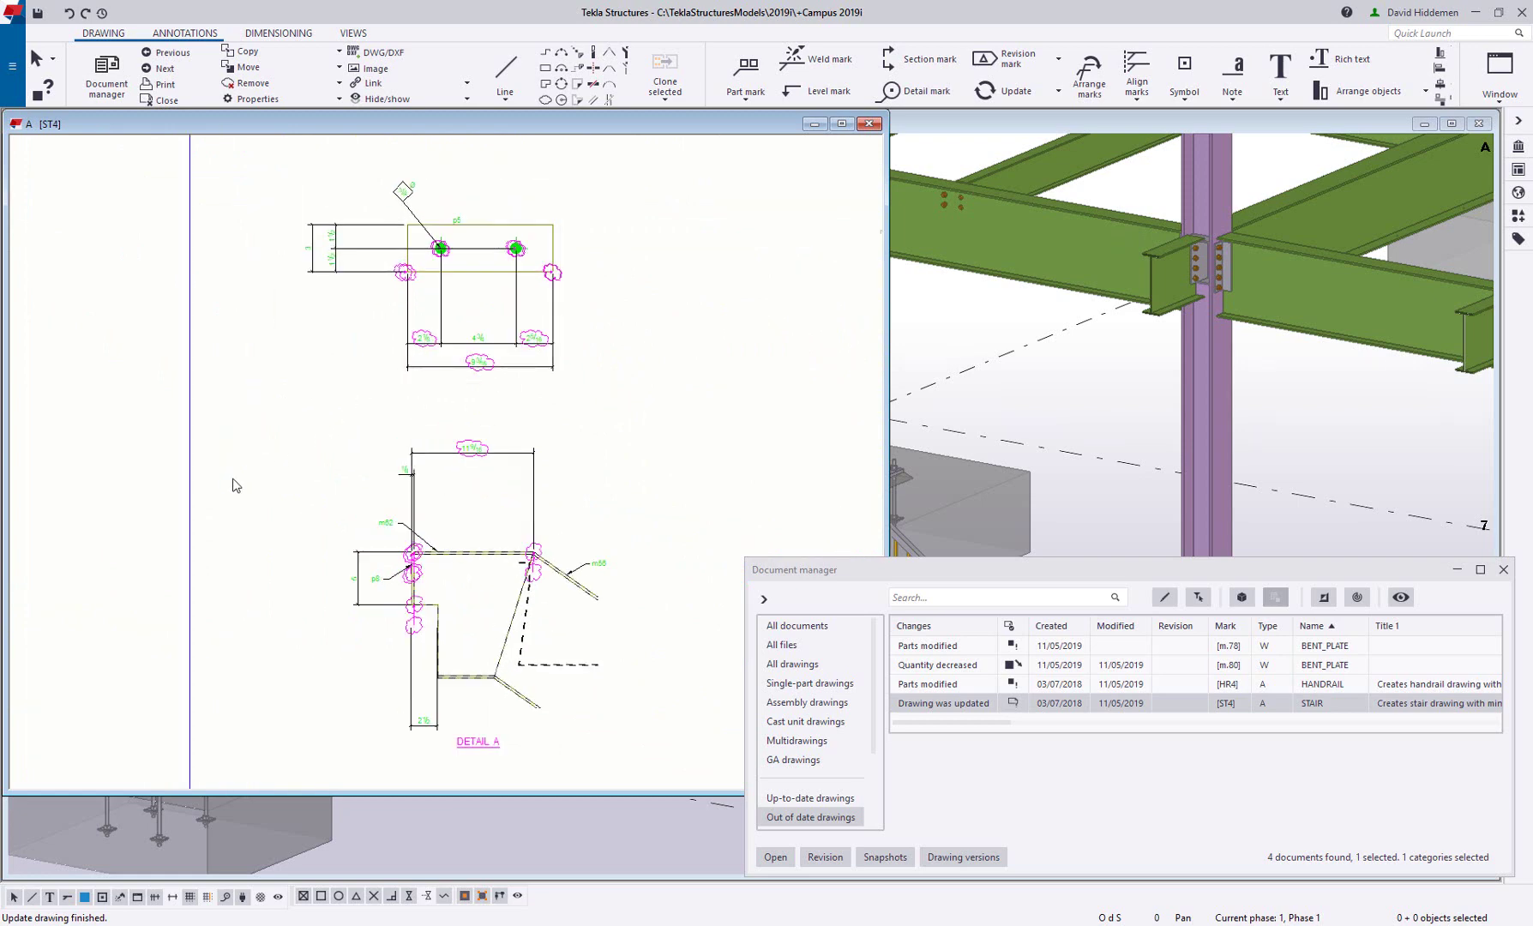
{"action": "scroll", "coordinate": [240, 482], "scroll_direction": "down", "scroll_amount": 6}
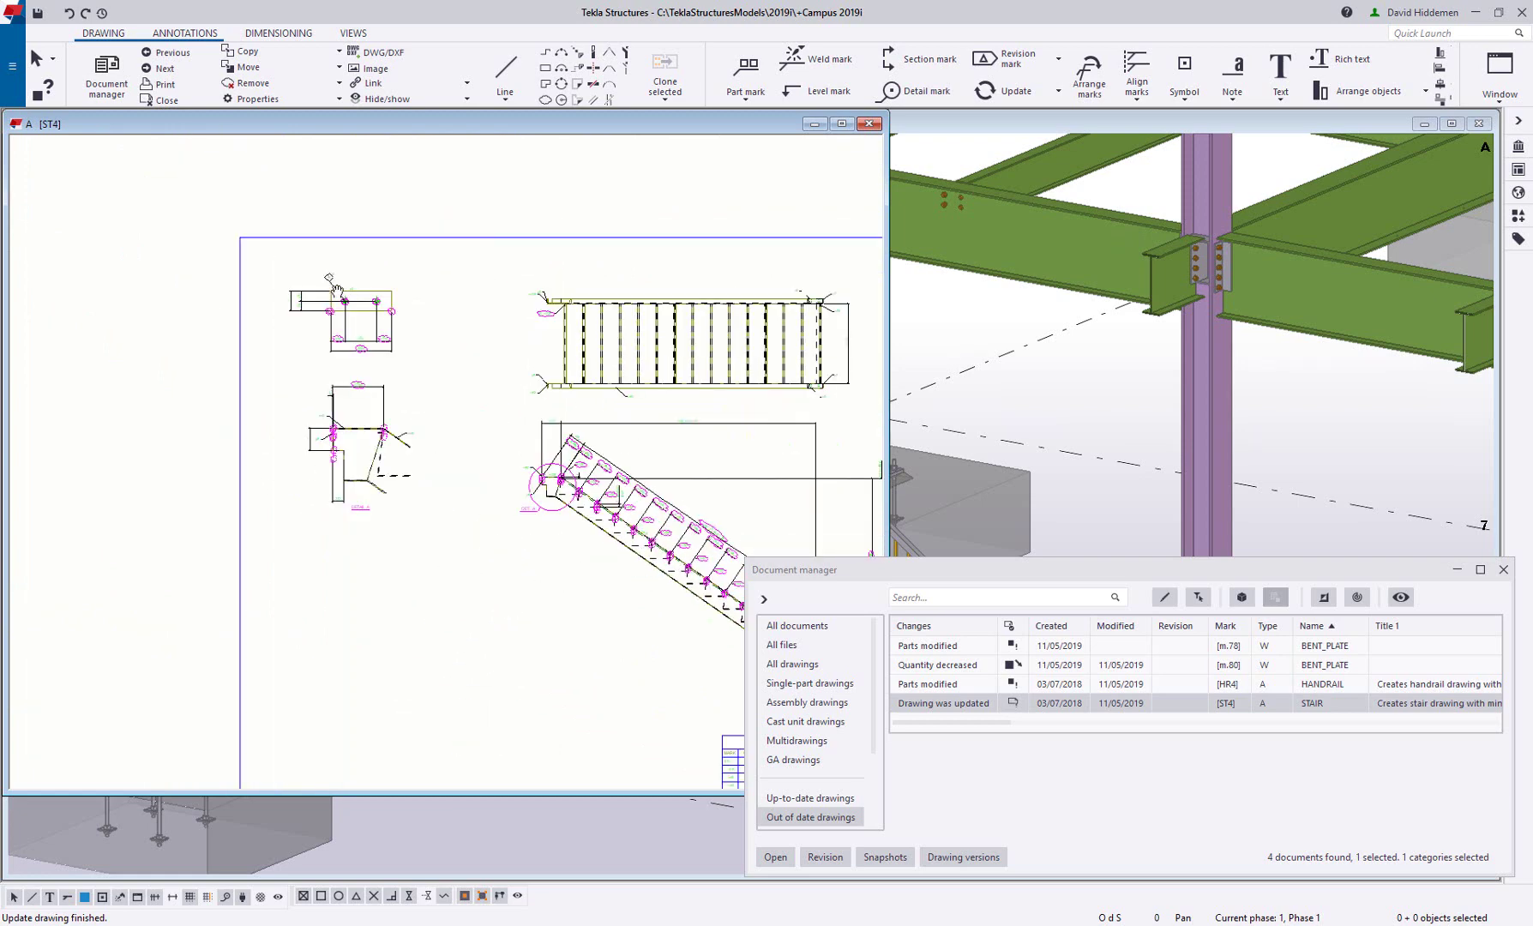
{"action": "left_click", "coordinate": [868, 124]}
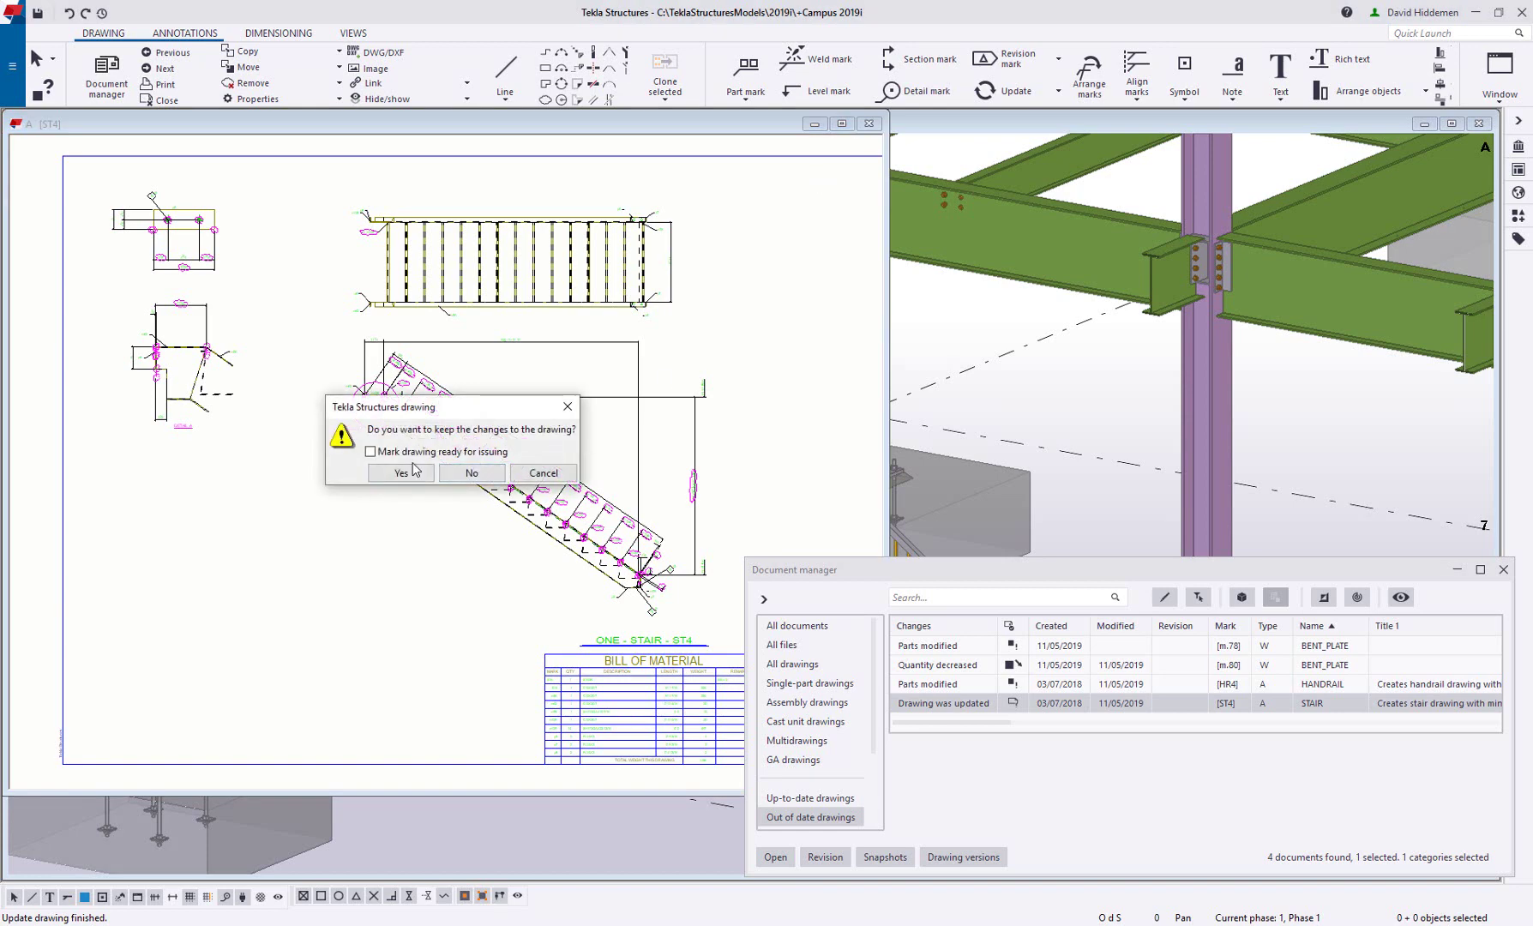
{"action": "left_click", "coordinate": [419, 474]}
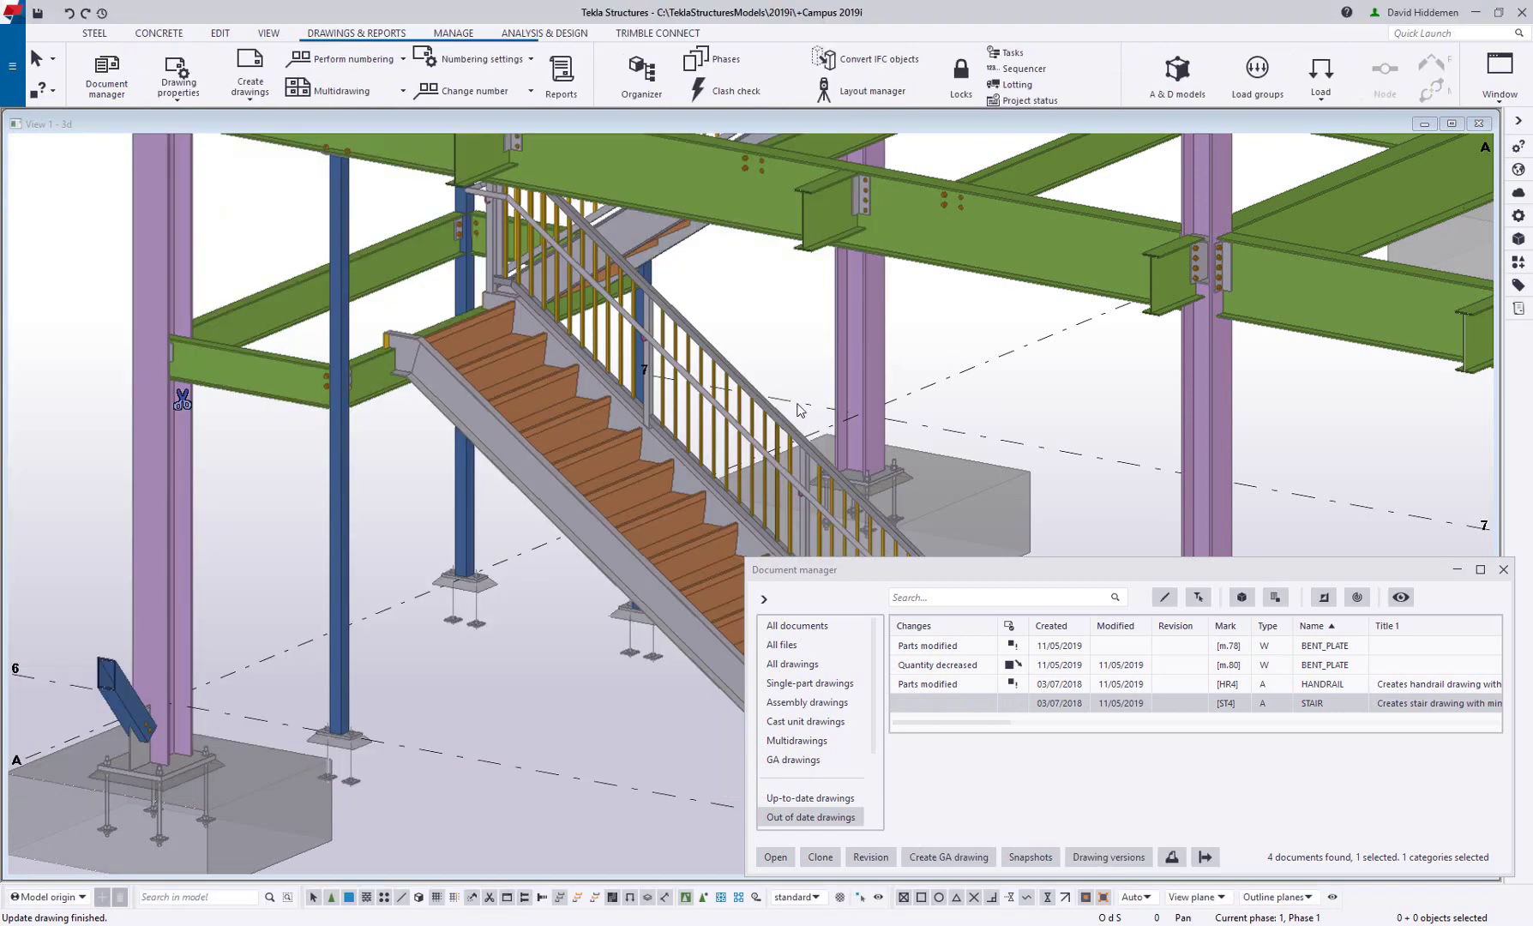
- Open the HANDRAIL drawing HR4, examine the lower rail return dimensions and bill of material, and close the drawing
{"action": "double_click", "coordinate": [1166, 684]}
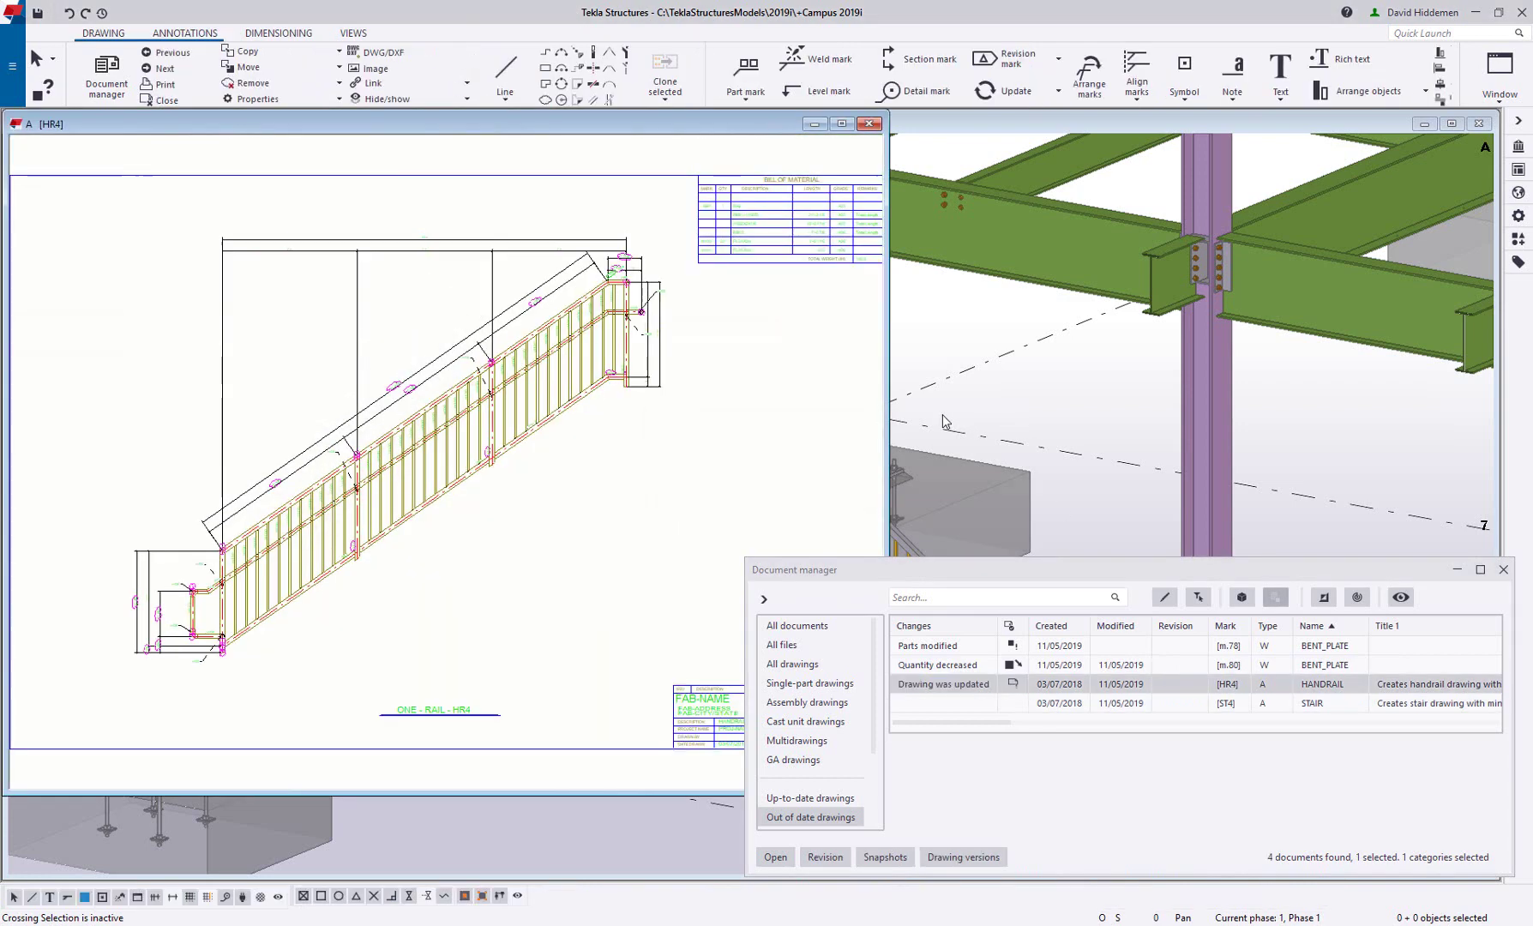
{"action": "scroll", "coordinate": [390, 523], "scroll_direction": "up", "scroll_amount": 5}
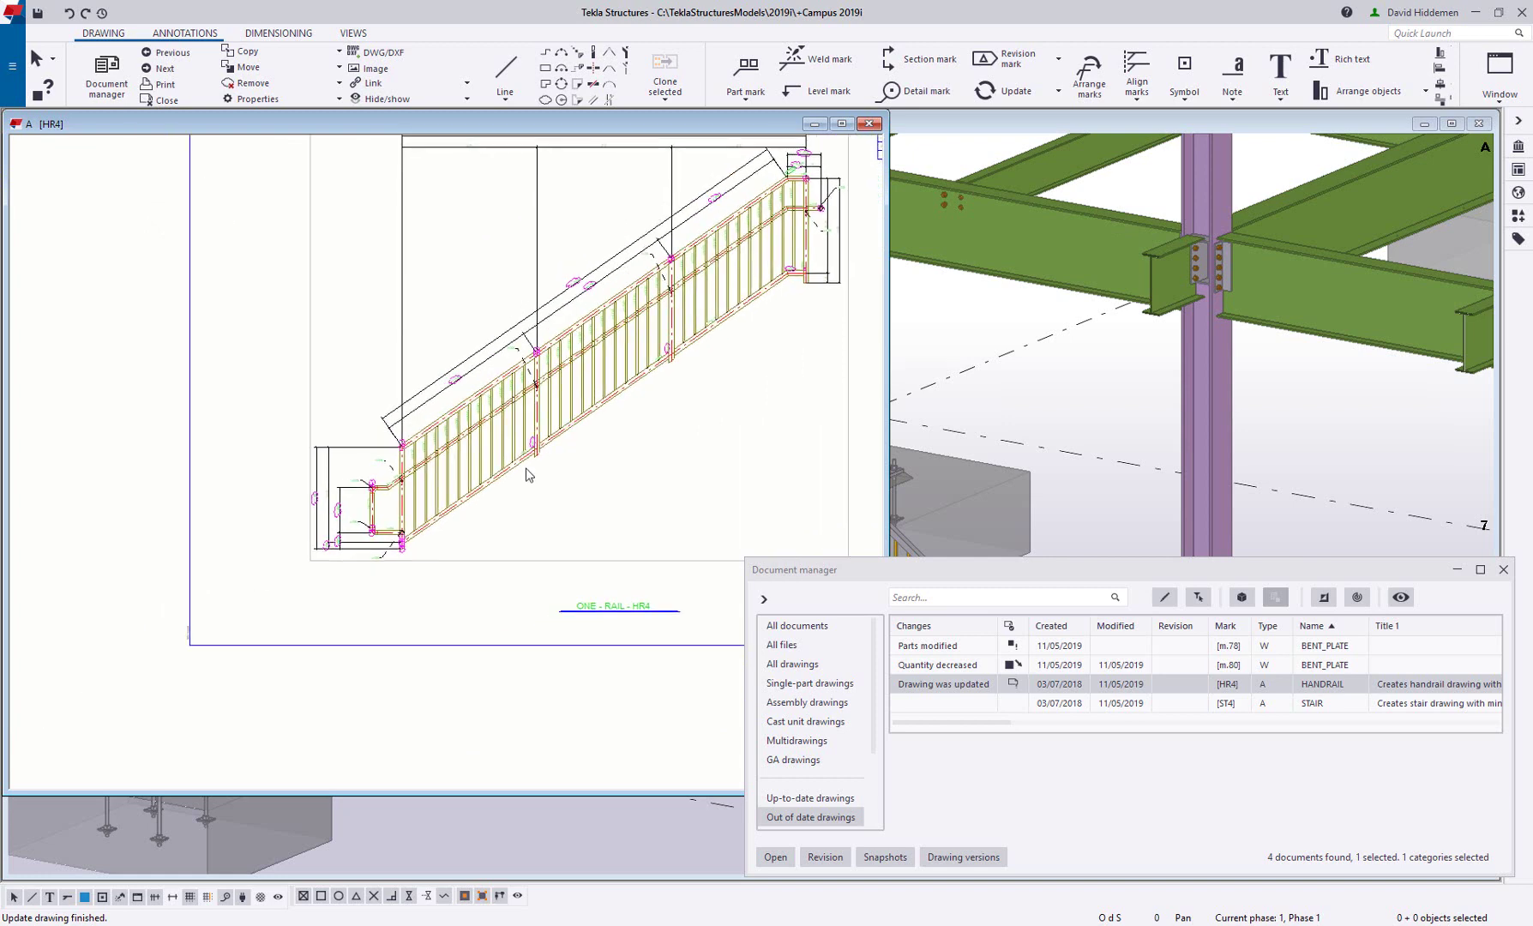
{"action": "scroll", "coordinate": [396, 495], "scroll_direction": "up", "scroll_amount": 2}
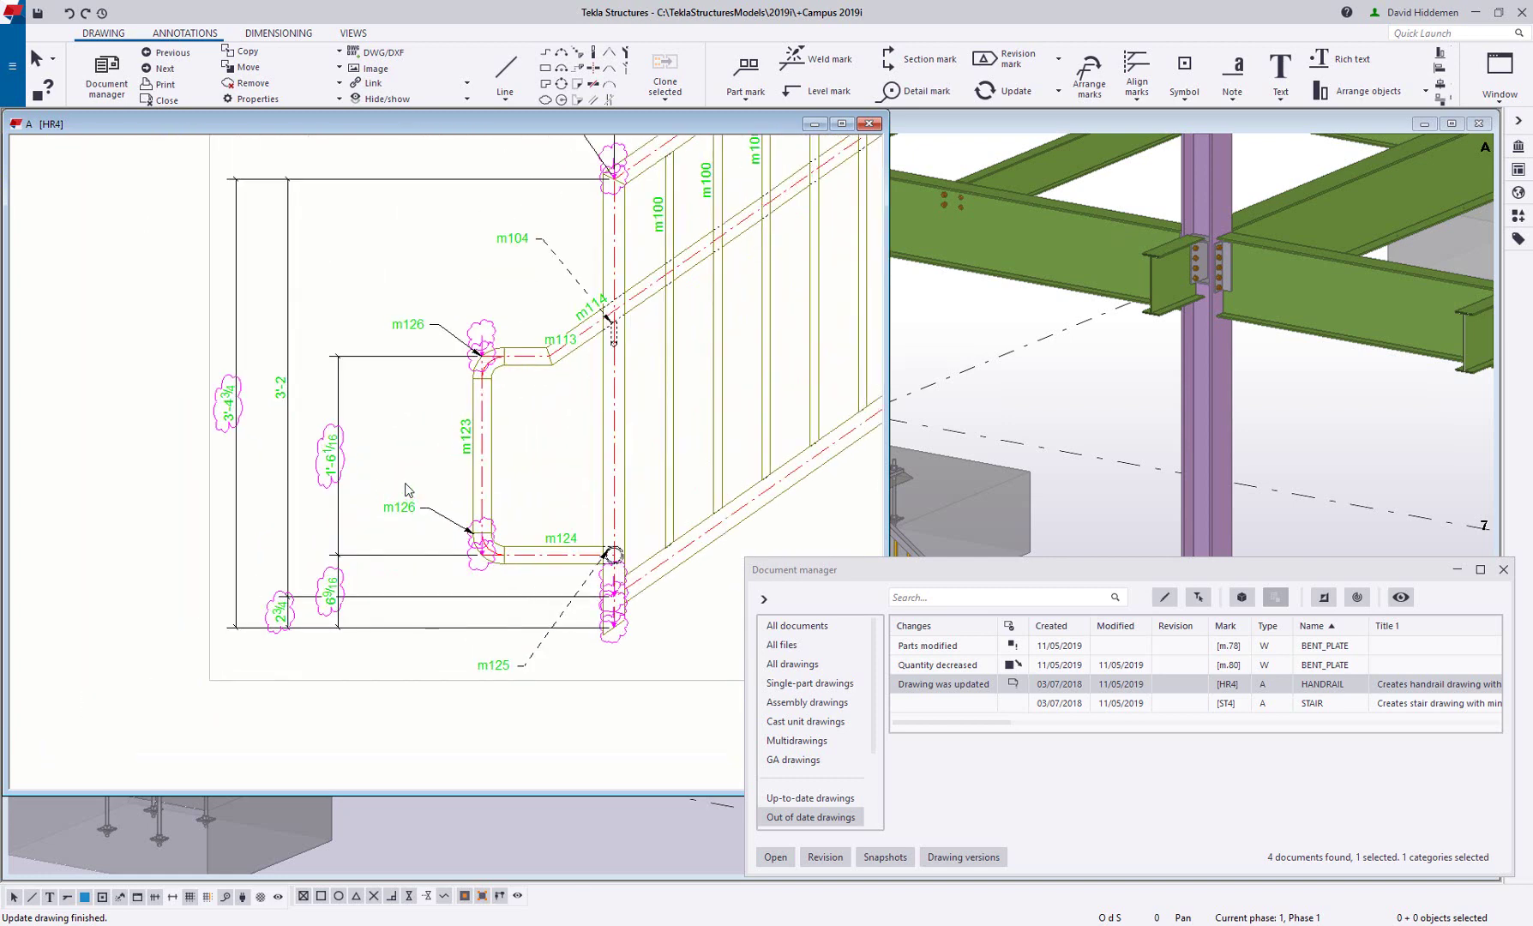
{"action": "scroll", "coordinate": [408, 490], "scroll_direction": "down", "scroll_amount": 8}
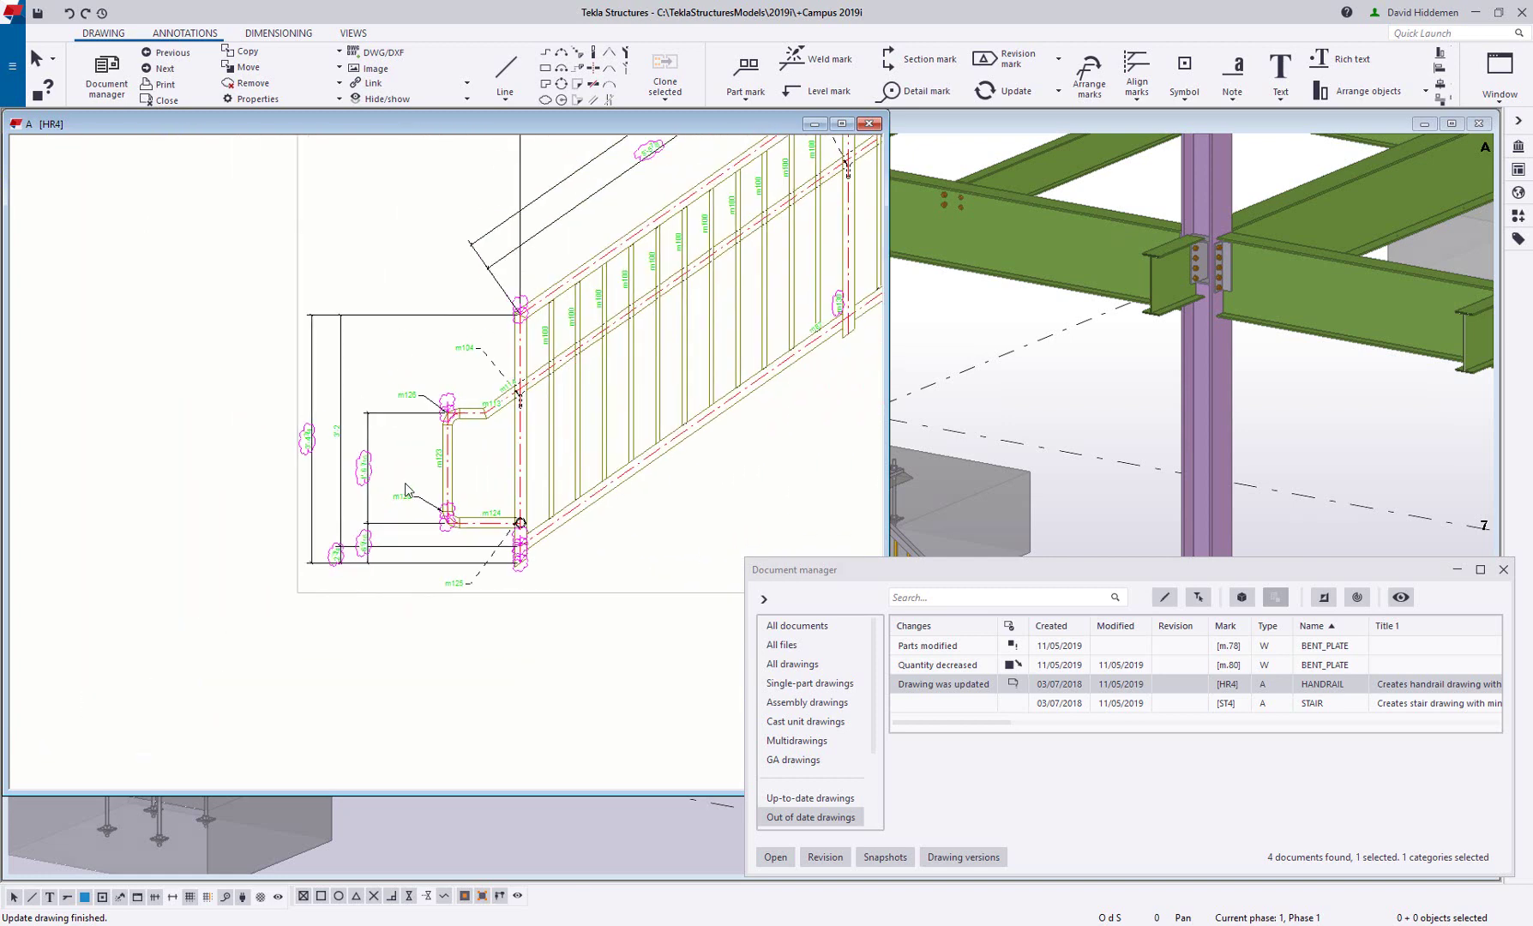
{"action": "scroll", "coordinate": [549, 291], "scroll_direction": "up", "scroll_amount": 6}
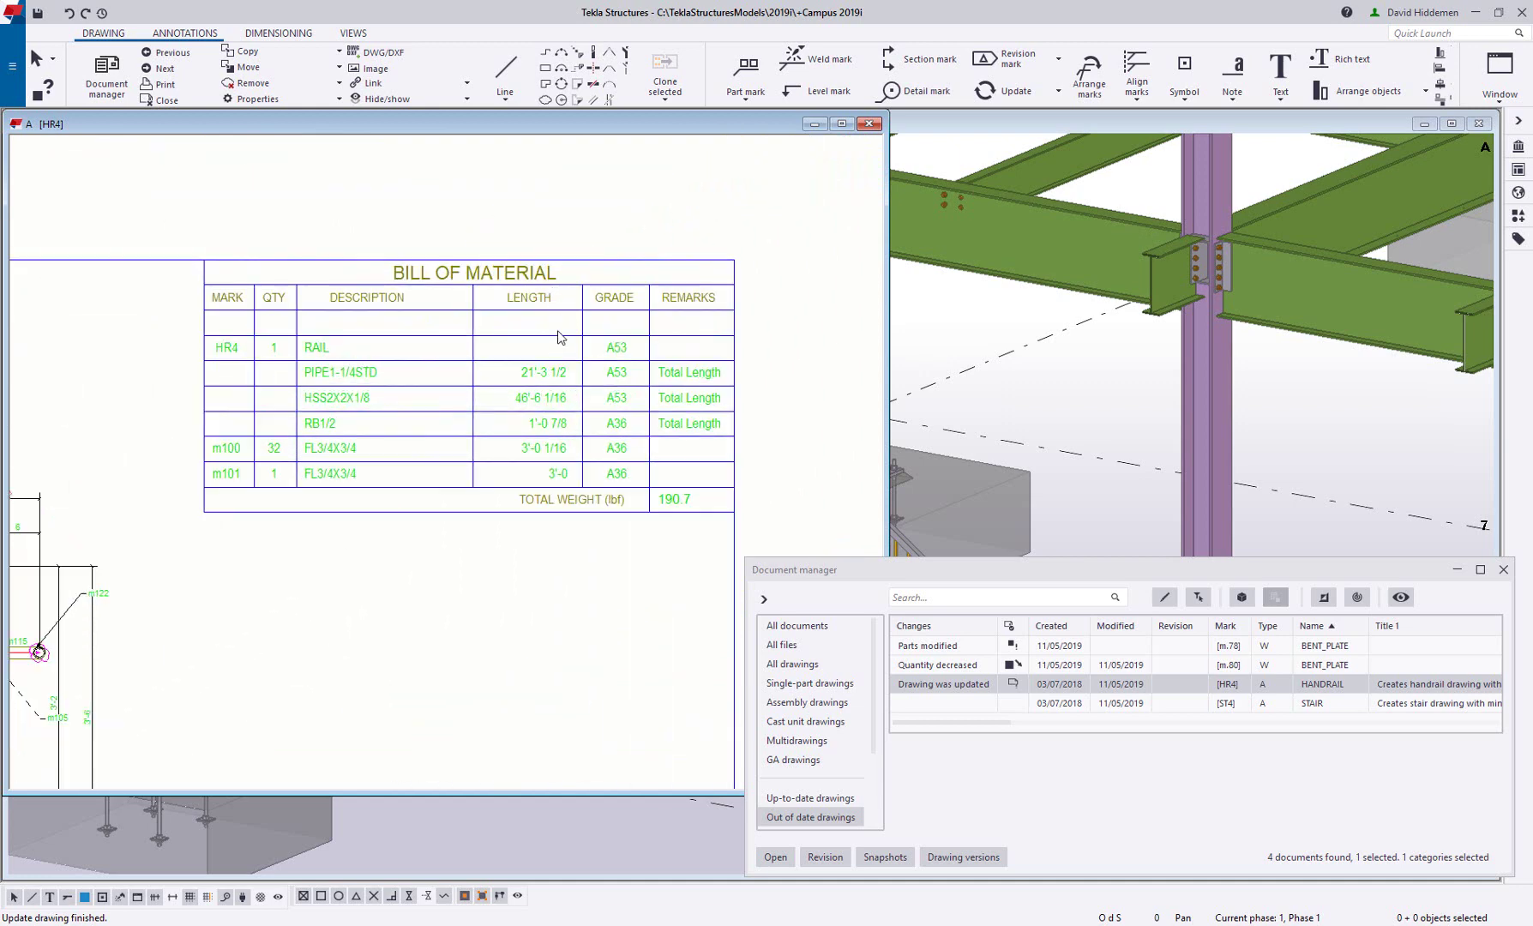
{"action": "scroll", "coordinate": [561, 337], "scroll_direction": "down", "scroll_amount": 8}
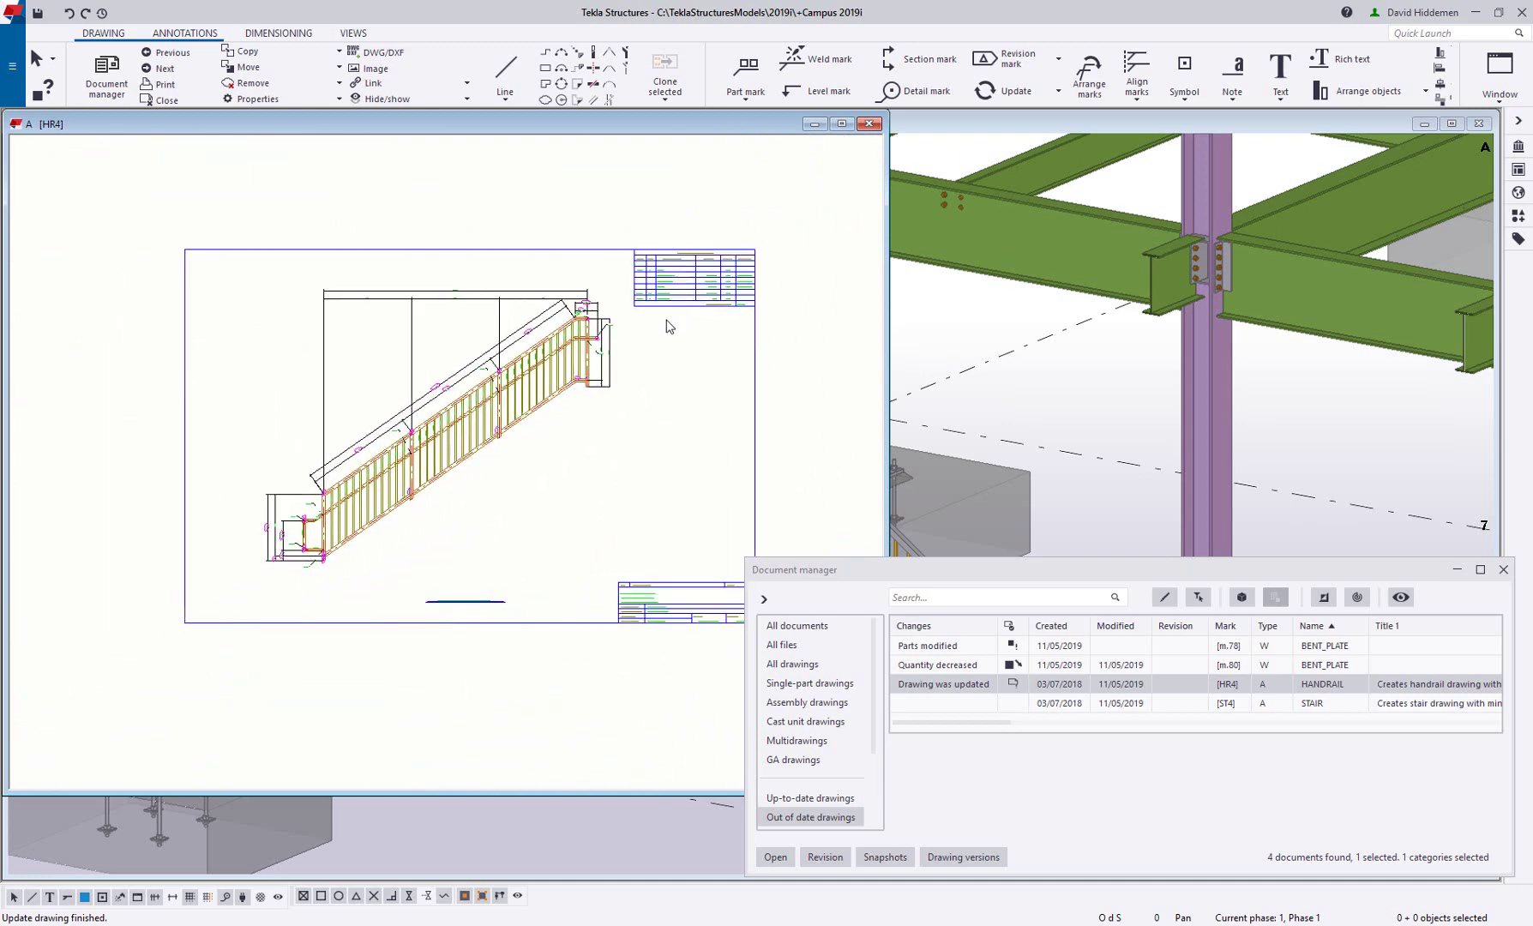
{"action": "scroll", "coordinate": [670, 326], "scroll_direction": "up", "scroll_amount": 1}
{"action": "left_click", "coordinate": [874, 128]}
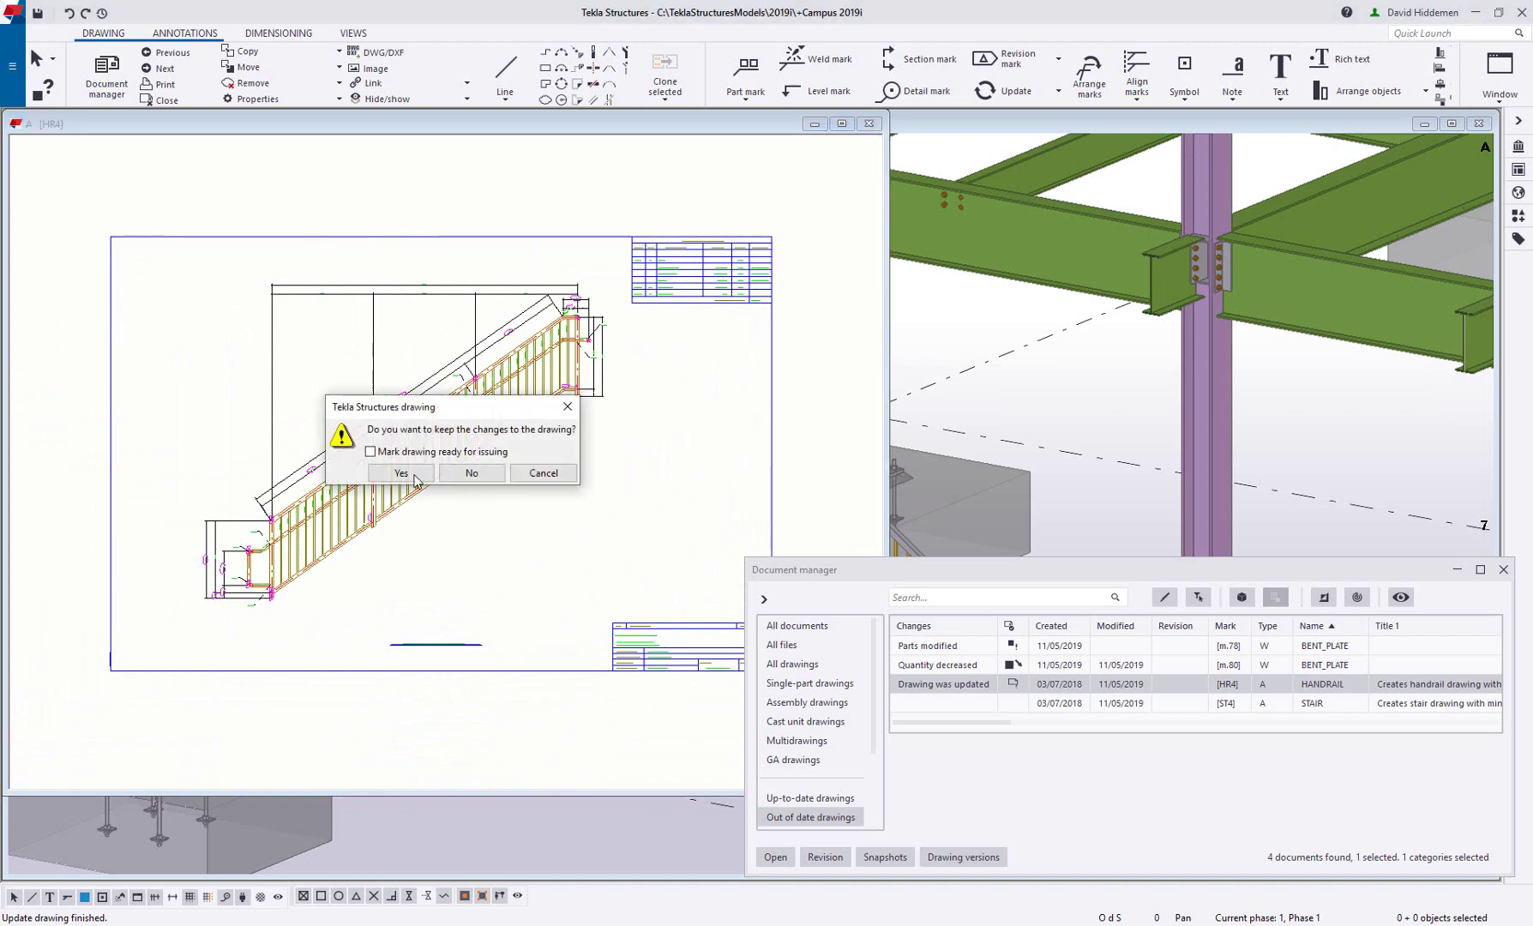